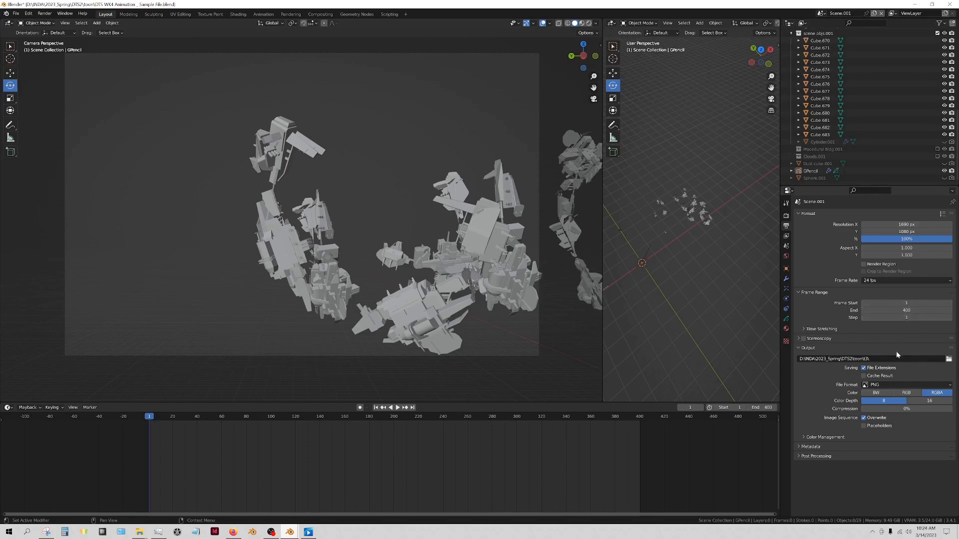
# Create a folder named t4 inside the toon folder and set it as the render output path.
pyautogui.click(948, 359)
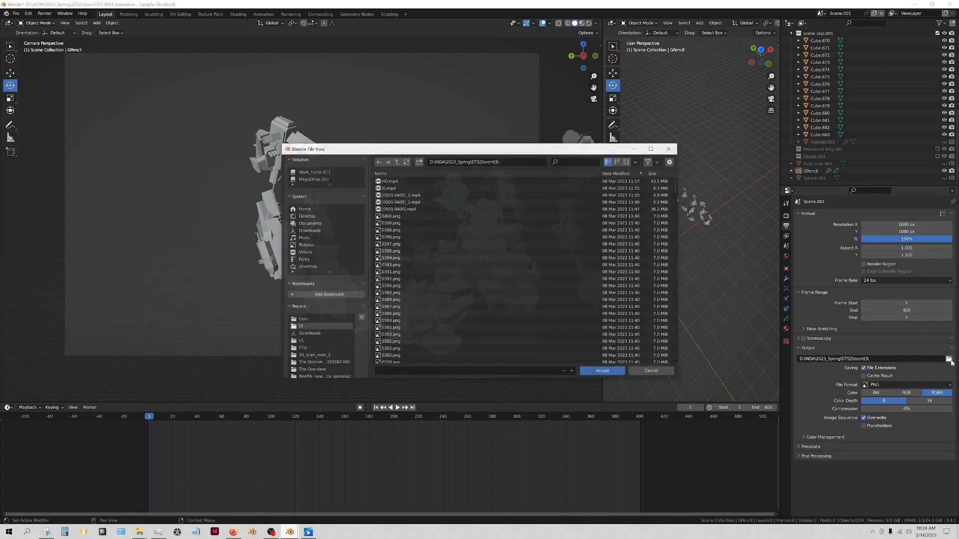
pyautogui.click(397, 161)
pyautogui.rightClick(436, 288)
pyautogui.click(407, 339)
pyautogui.write('t')
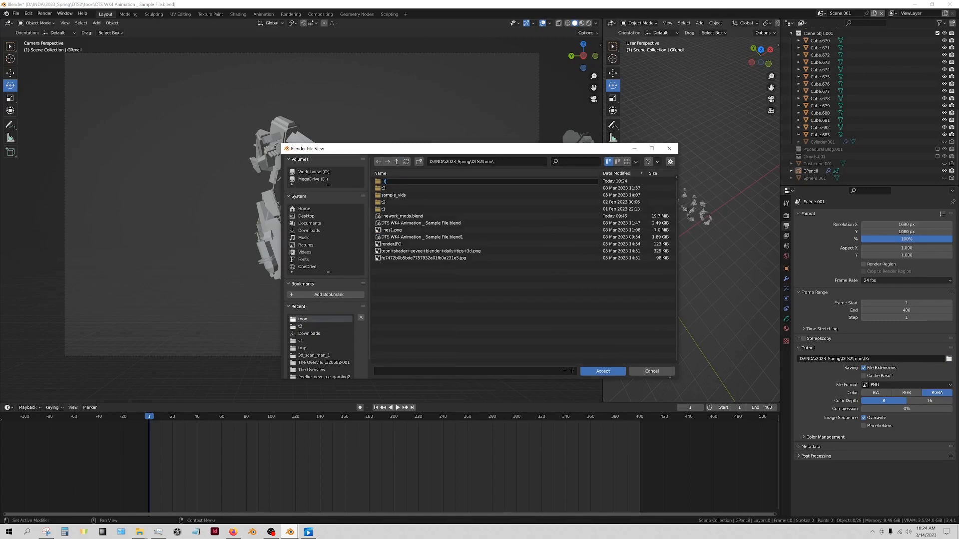
pyautogui.write('4')
pyautogui.press('Return')
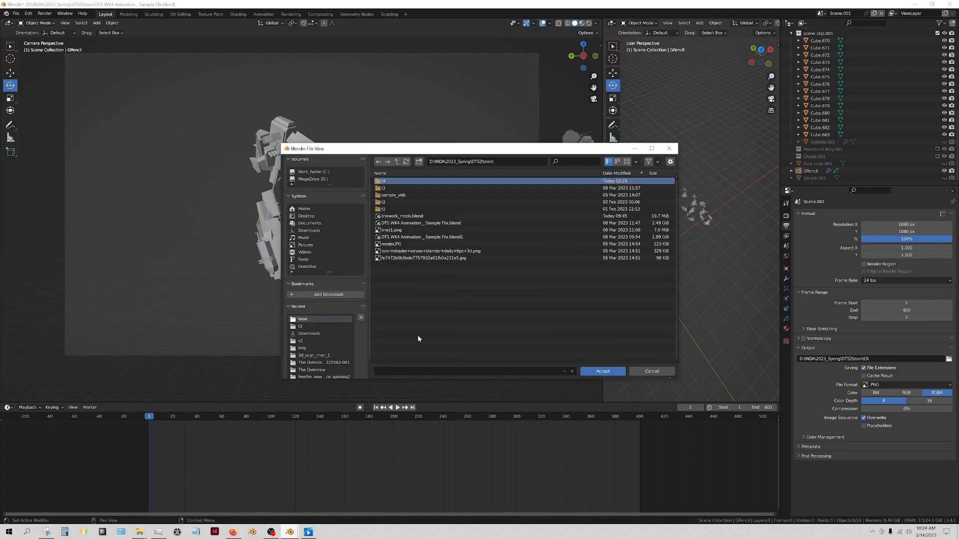
pyautogui.doubleClick(401, 181)
pyautogui.click(603, 373)
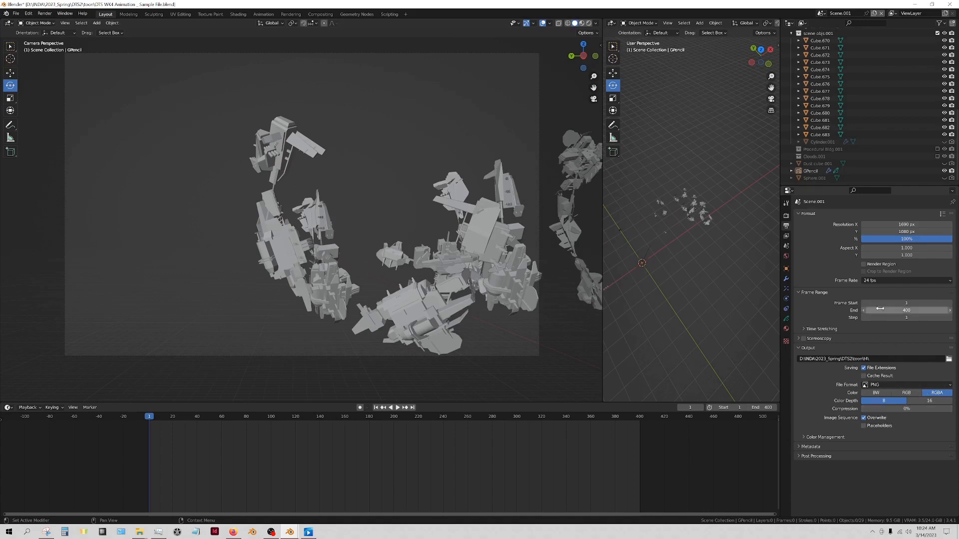
# Render the animation to the output folder and stop the render at frame 137.
pyautogui.click(47, 15)
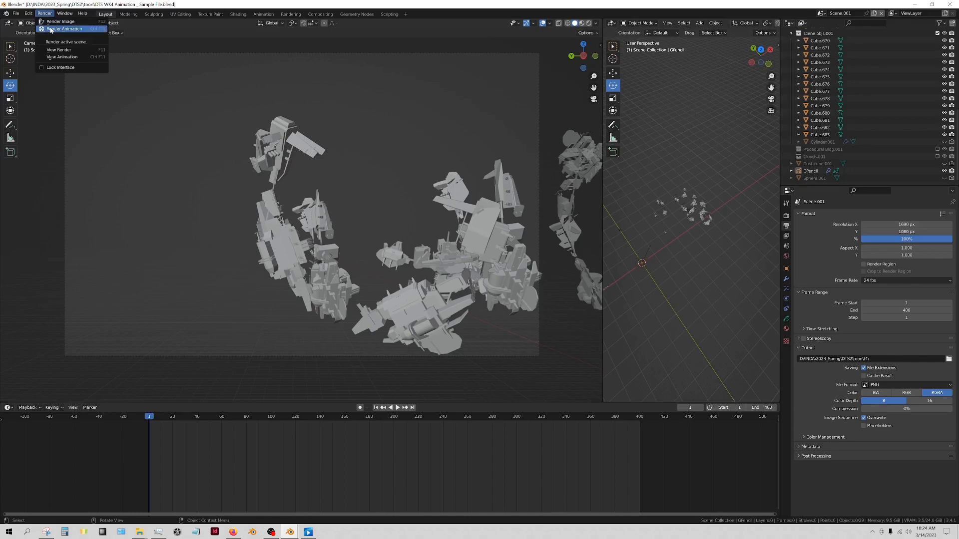
pyautogui.click(51, 29)
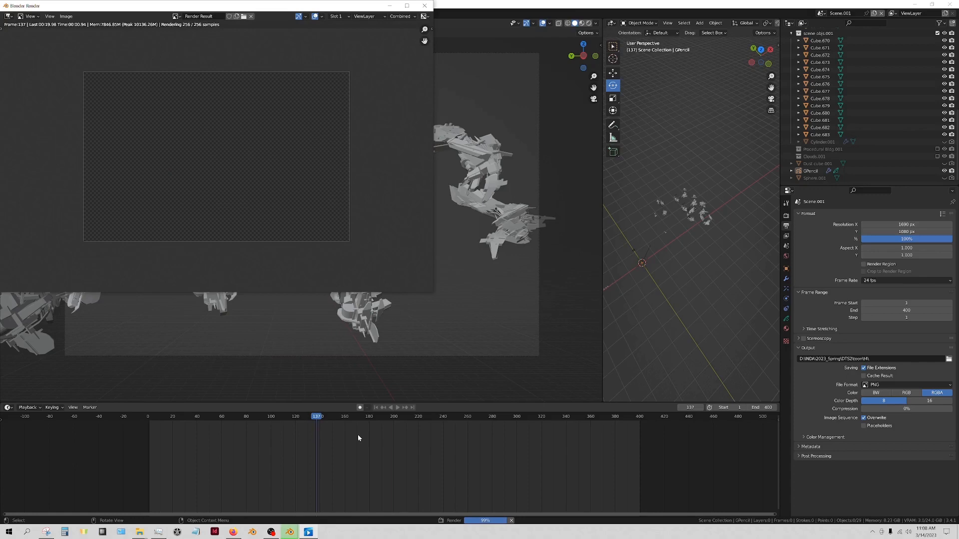
pyautogui.click(511, 520)
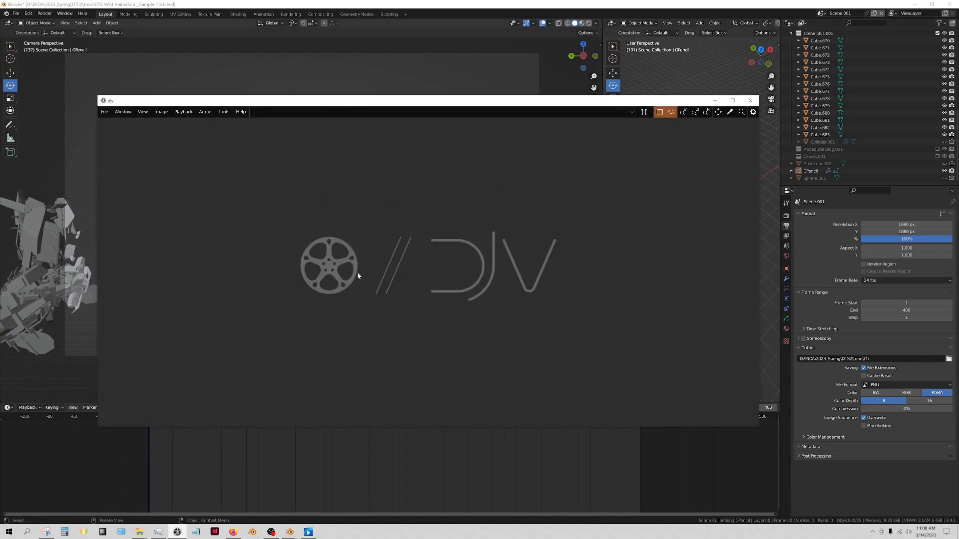
# In File Explorer, open the t4 folder inside toon and copy its folder path.
pyautogui.moveTo(218, 104); pyautogui.dragTo(283, 99)
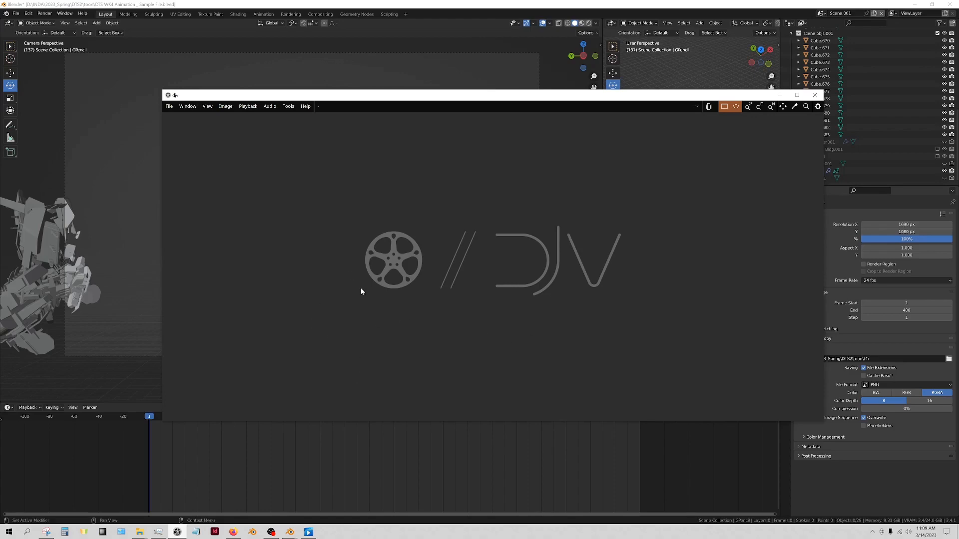
pyautogui.moveTo(140, 532)
pyautogui.click(144, 492)
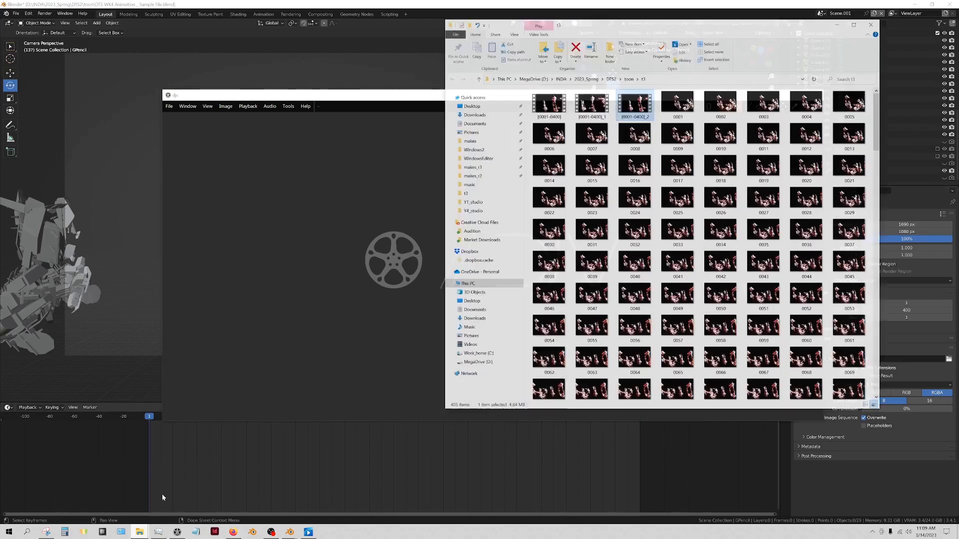
pyautogui.click(647, 62)
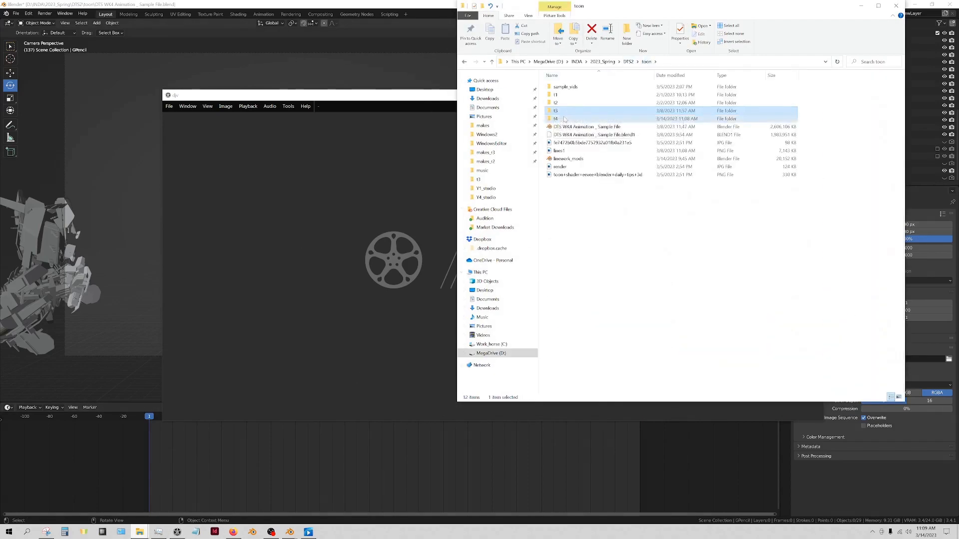
pyautogui.doubleClick(647, 118)
pyautogui.click(669, 61)
pyautogui.hotkey('ctrl', 'c')
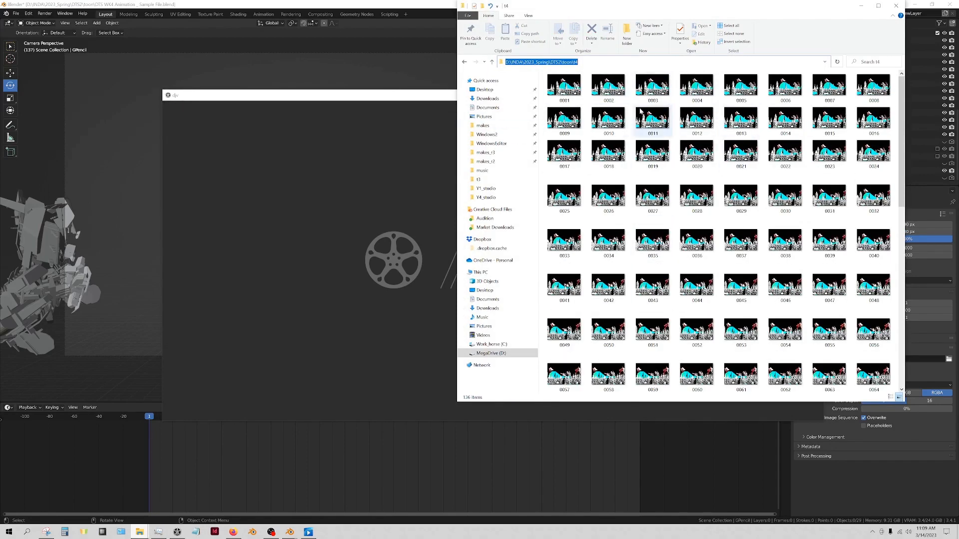
pyautogui.click(861, 5)
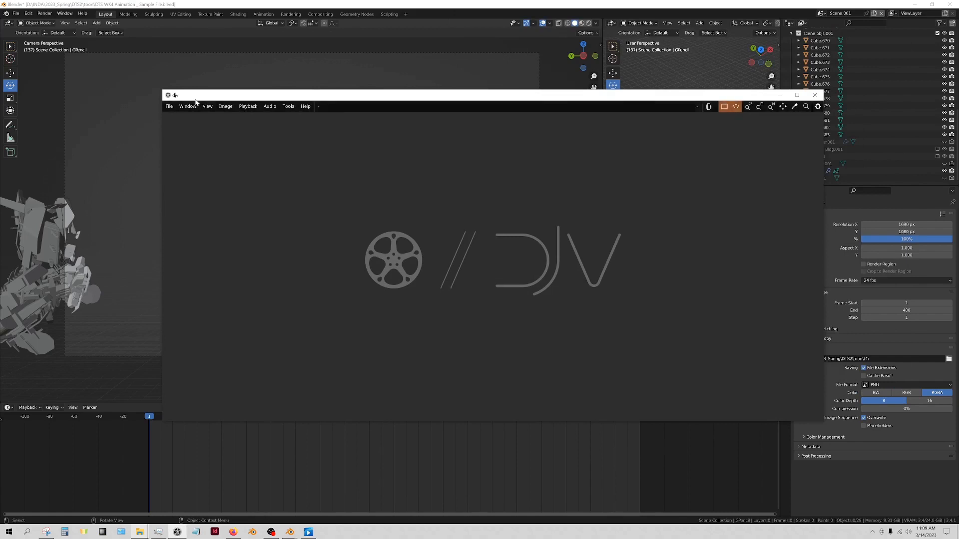
# In DJV, browse to the copied t4 path and open the 0001-0136.png image sequence.
pyautogui.click(169, 106)
pyautogui.click(190, 118)
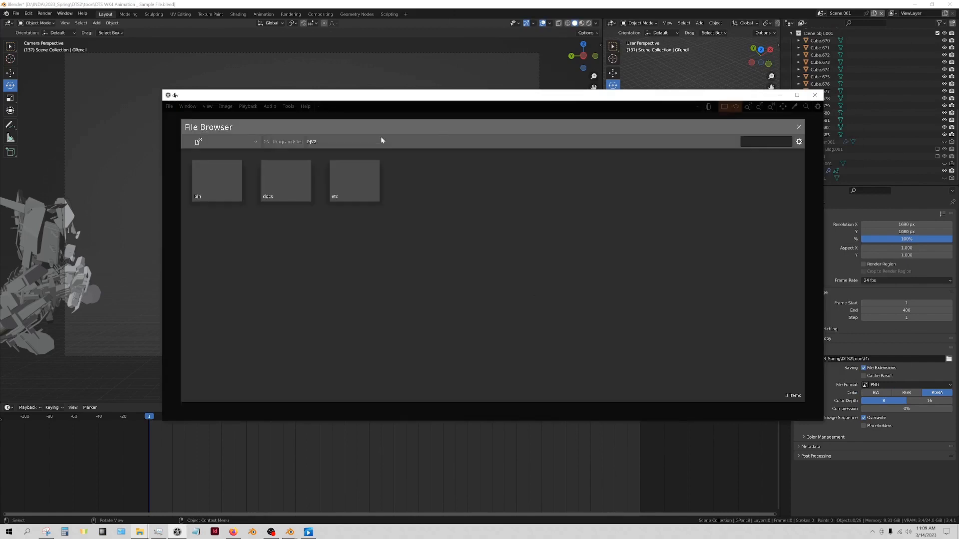
pyautogui.moveTo(375, 143); pyautogui.dragTo(232, 142)
pyautogui.hotkey('ctrl', 'v')
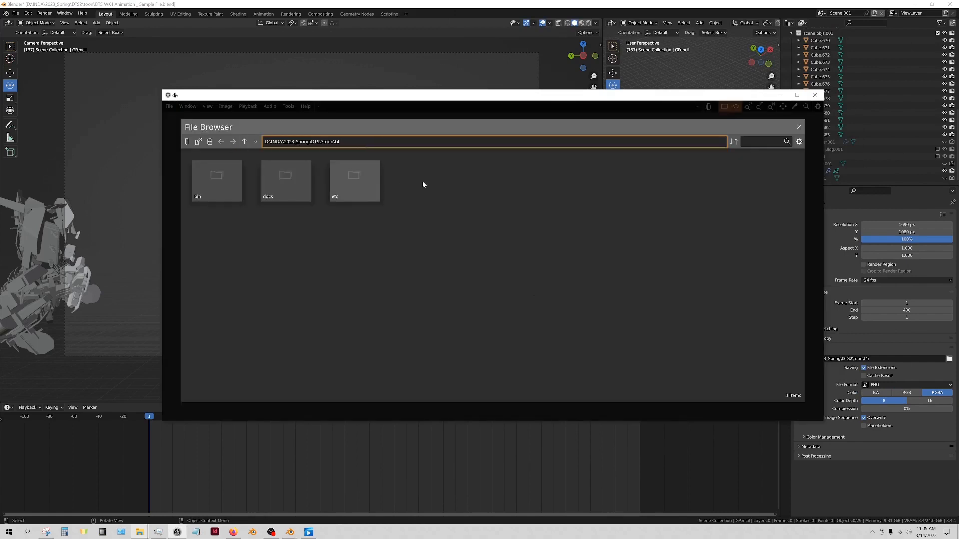
pyautogui.press('Return')
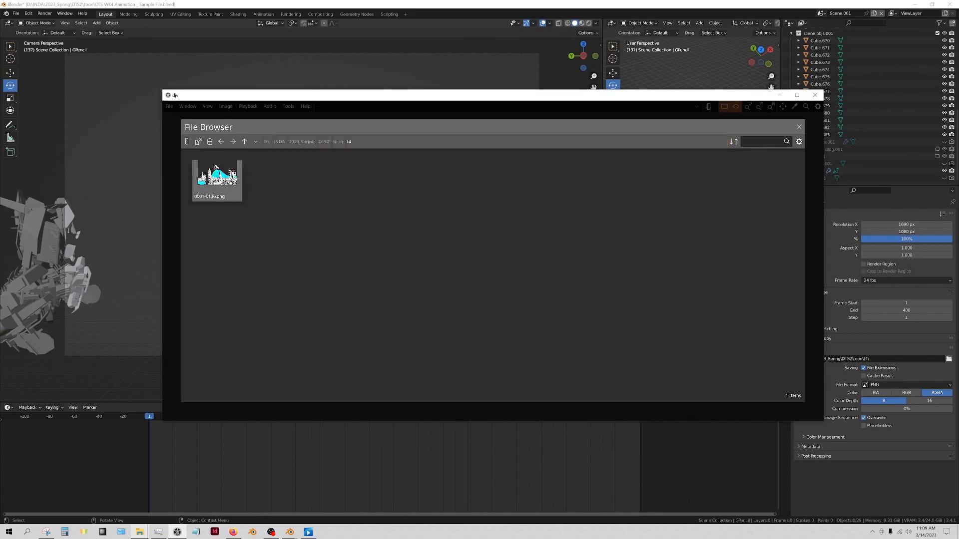
pyautogui.click(220, 179)
# Play the rendered frames in DJV to review the animation, then stop playback.
pyautogui.click(204, 403)
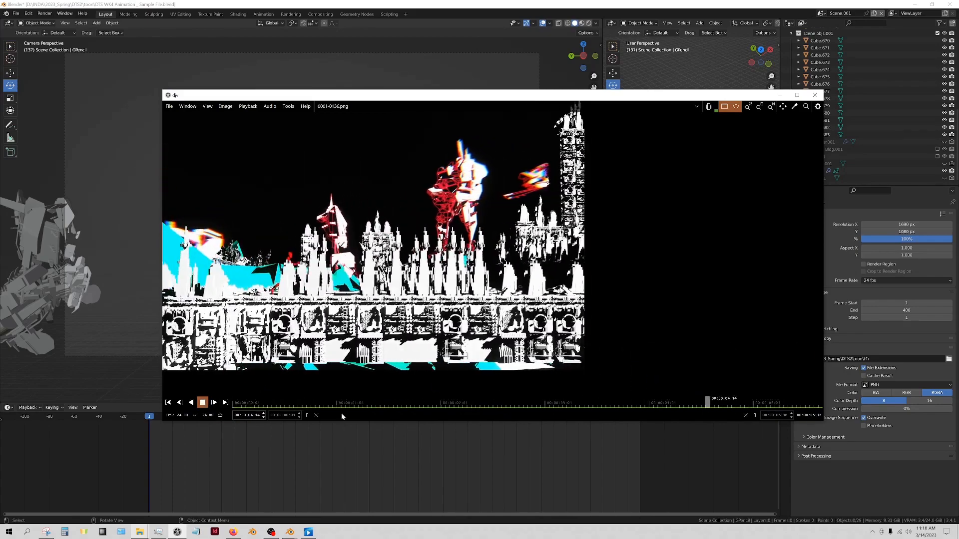
pyautogui.click(202, 403)
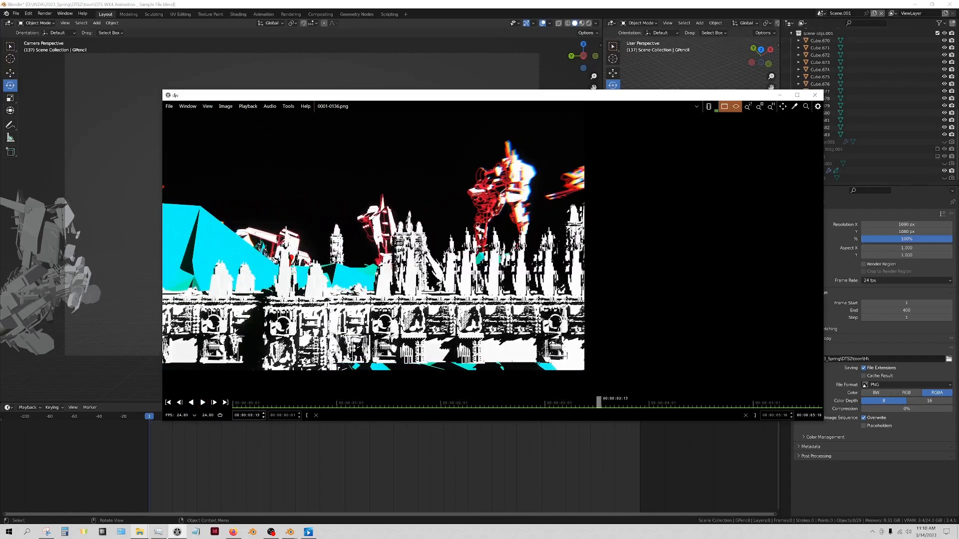
pyautogui.click(202, 403)
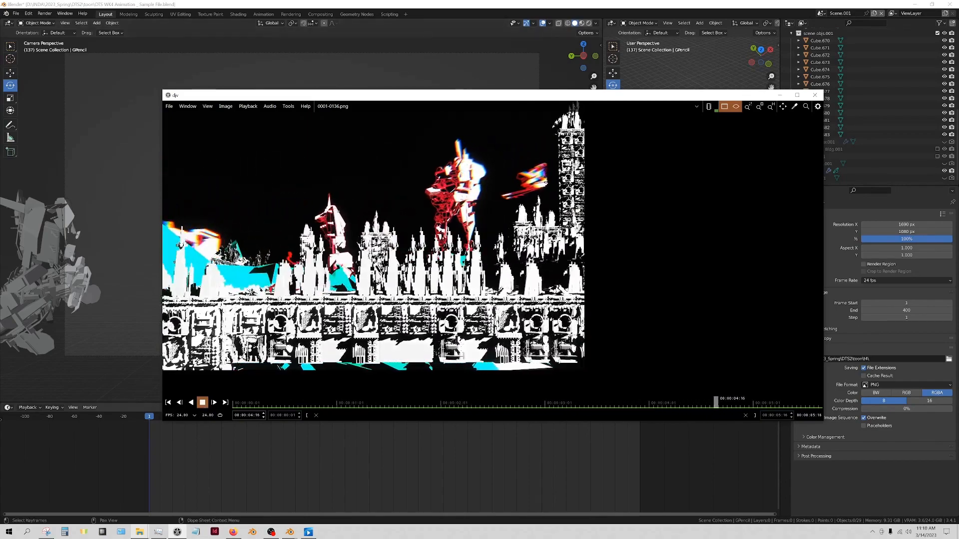
pyautogui.press('space')
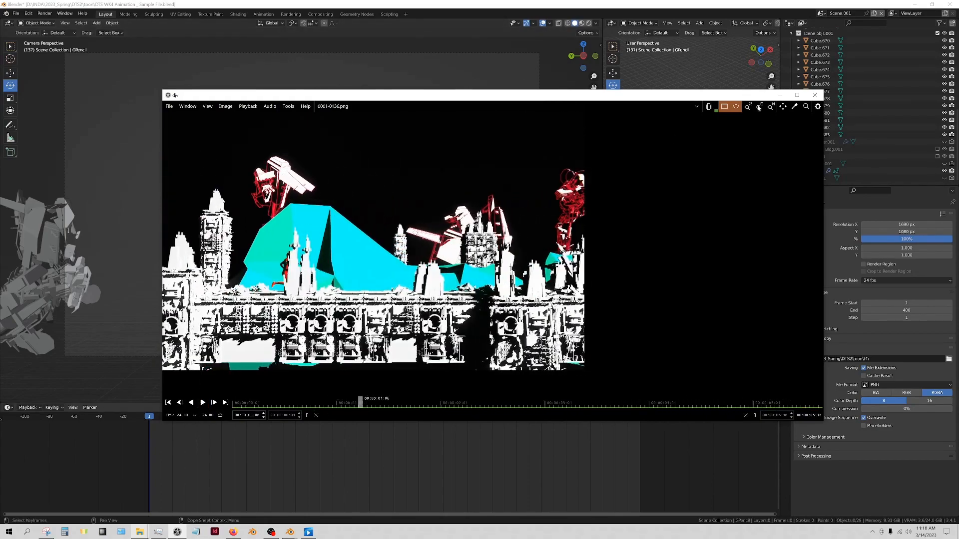
# Minimize the Blender, DJV and Blender Render windows to clear the desktop.
pyautogui.click(915, 5)
pyautogui.click(779, 95)
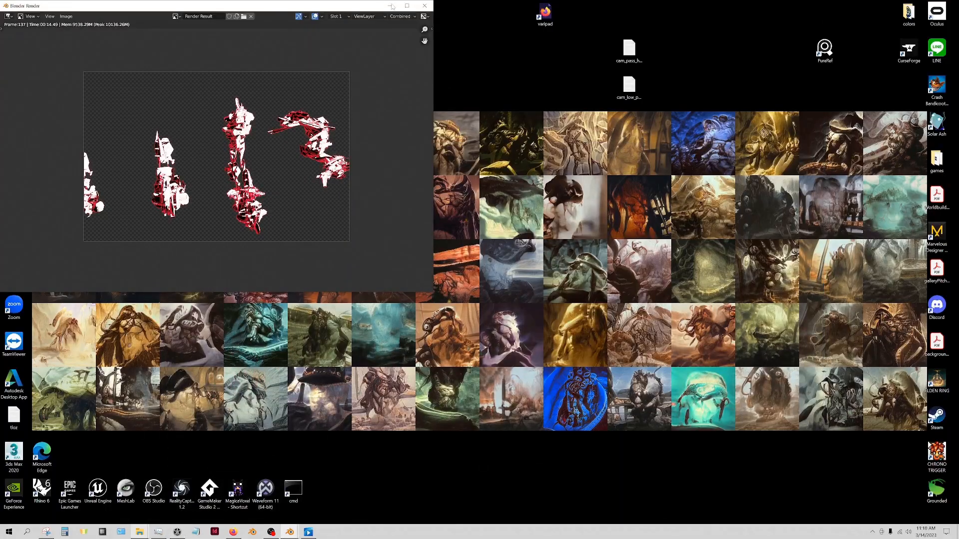
pyautogui.click(389, 6)
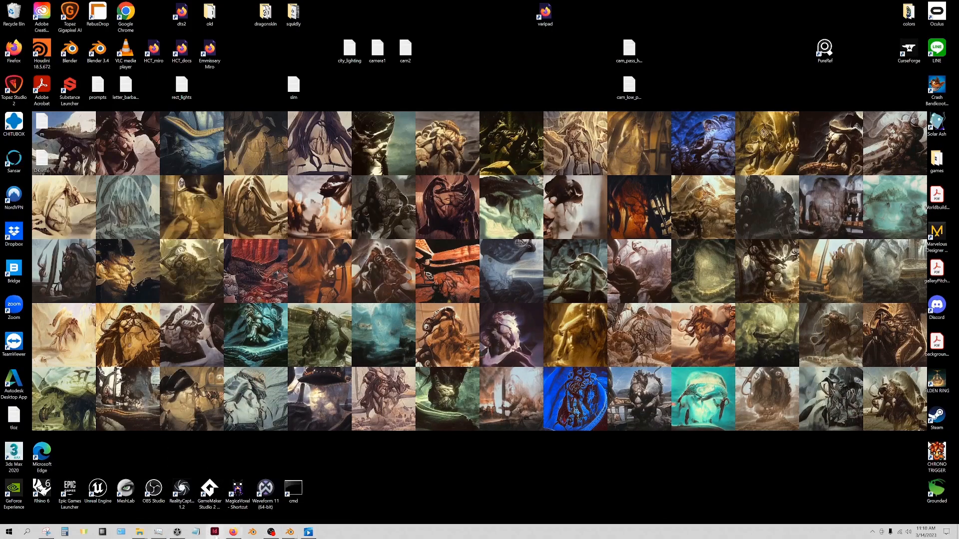
# Bring DJV back, replay the image sequence, stop it and minimize the player.
pyautogui.click(178, 533)
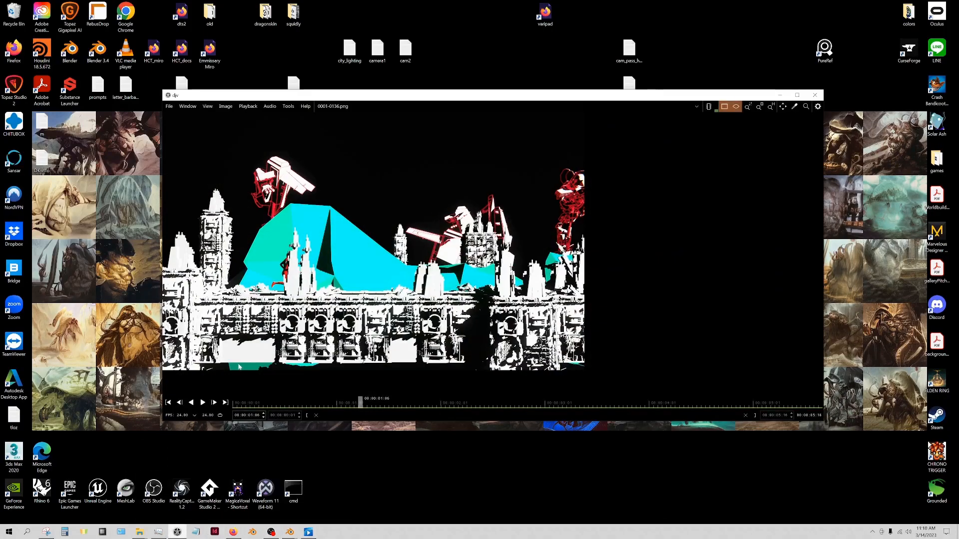
pyautogui.click(202, 402)
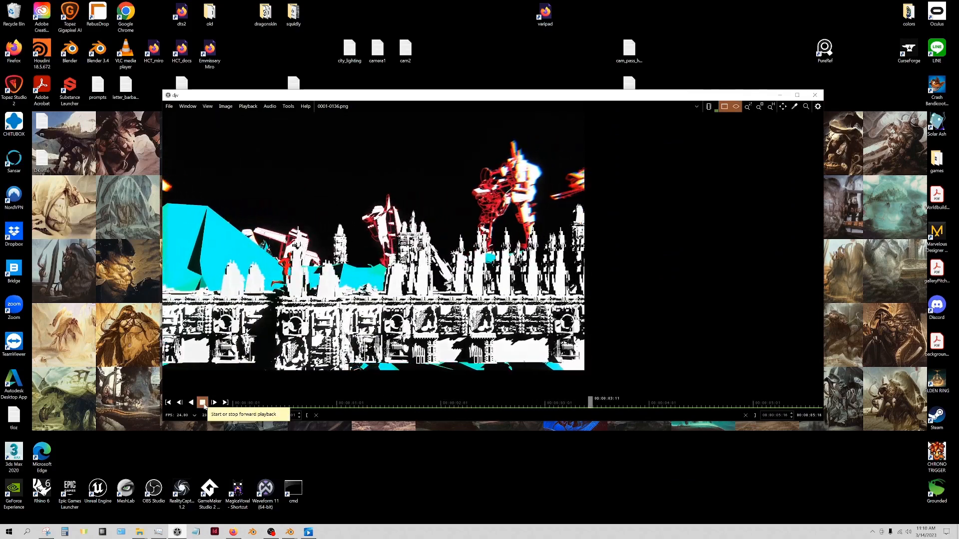
pyautogui.click(202, 402)
pyautogui.click(778, 88)
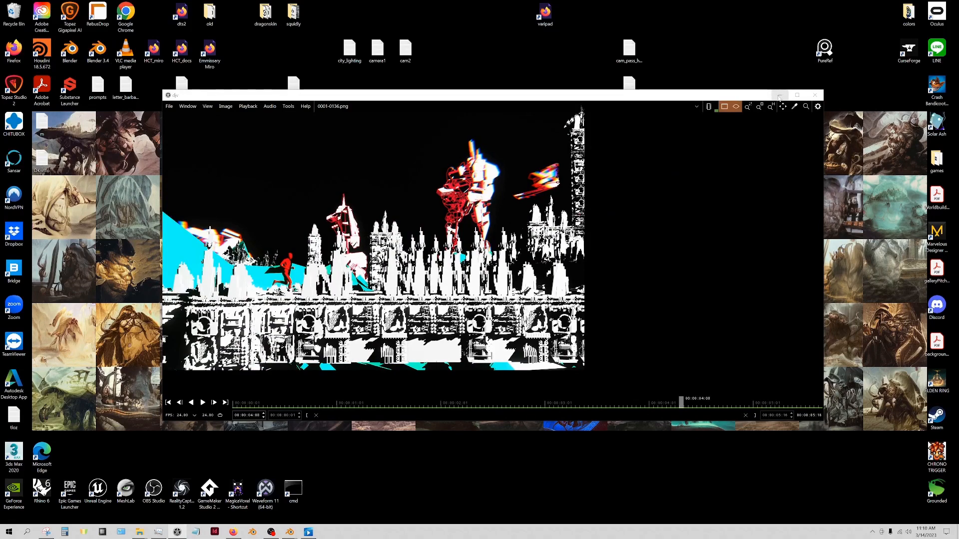
pyautogui.click(779, 95)
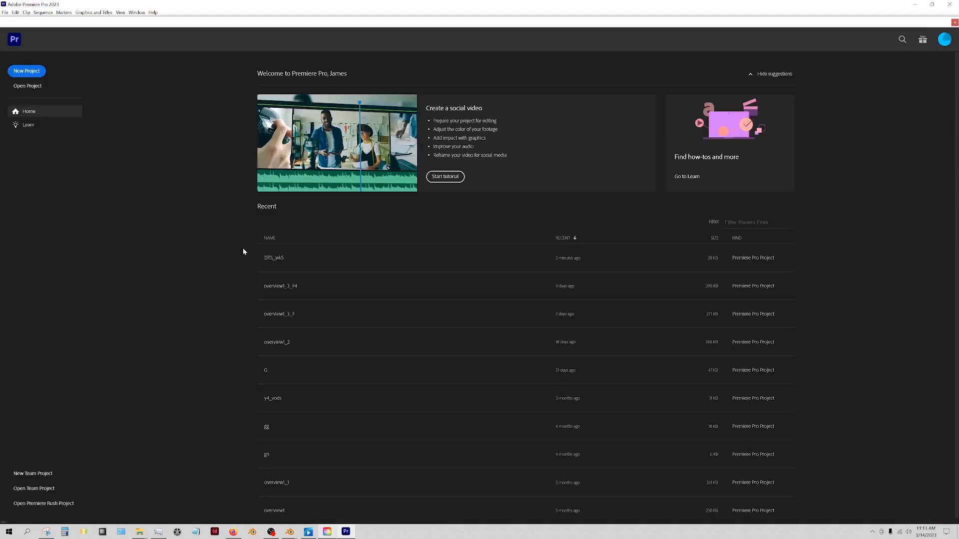
# In Premiere Pro, create a new project named DTS_toondemo without selecting any media.
pyautogui.click(21, 71)
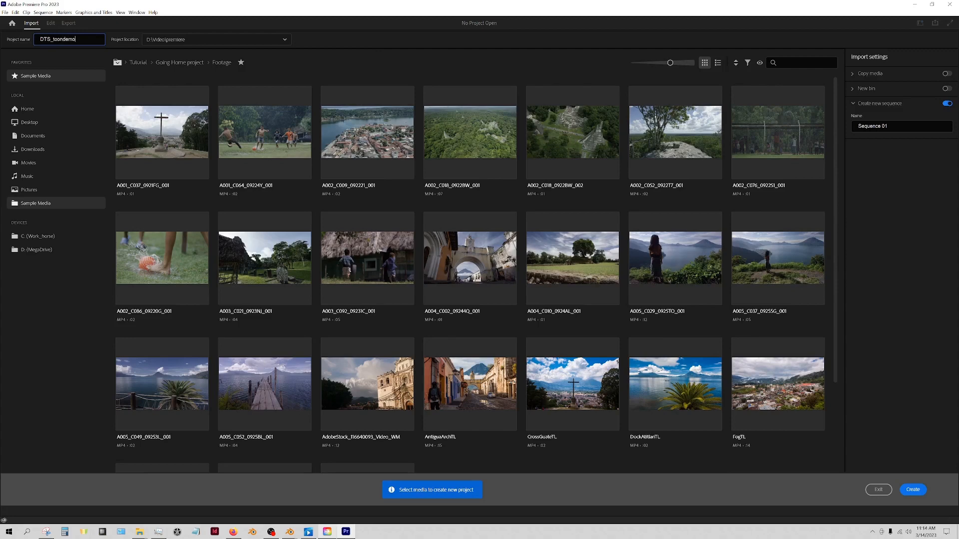
pyautogui.click(911, 490)
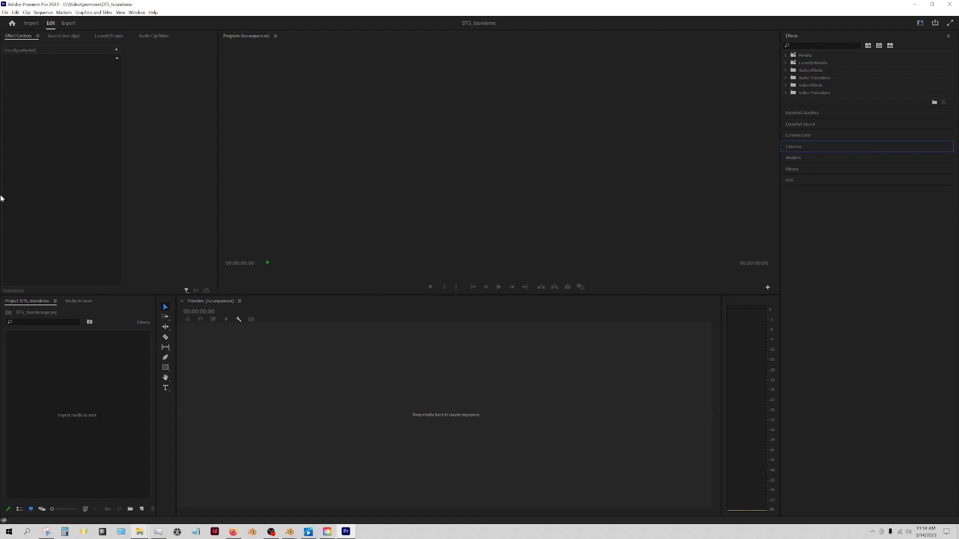
# Import the t4 frames as an image sequence starting at 0001 and place the clip in the timeline as a new sequence.
pyautogui.click(5, 12)
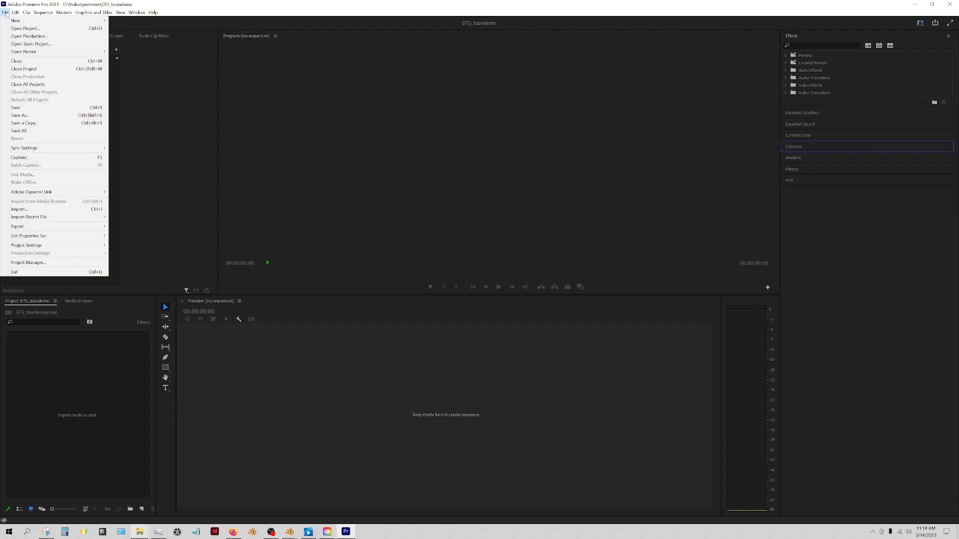
pyautogui.click(42, 211)
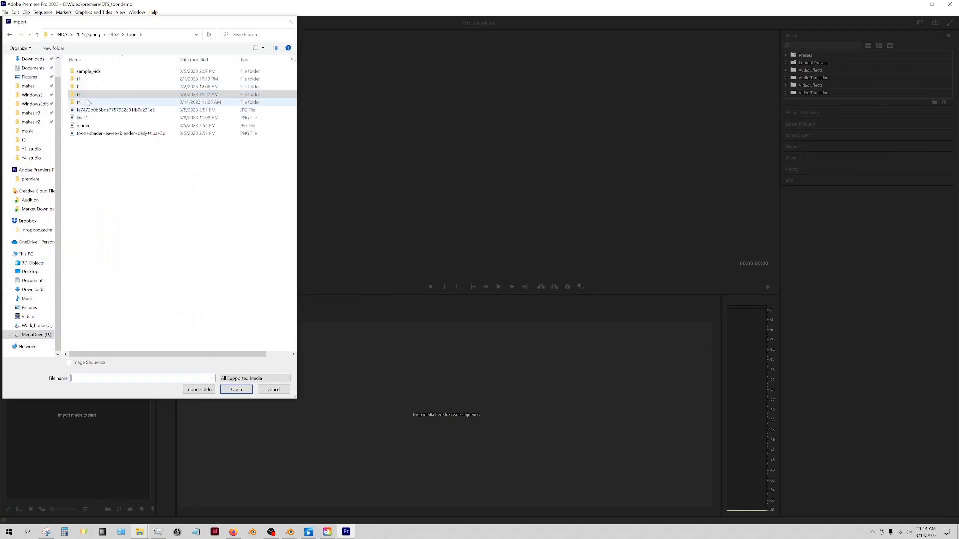
pyautogui.doubleClick(118, 103)
pyautogui.click(87, 81)
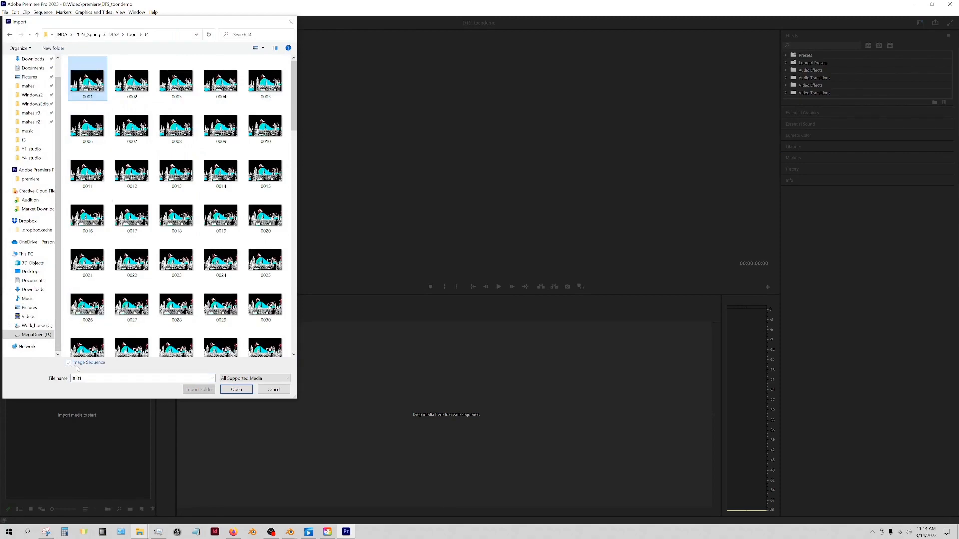
pyautogui.click(237, 390)
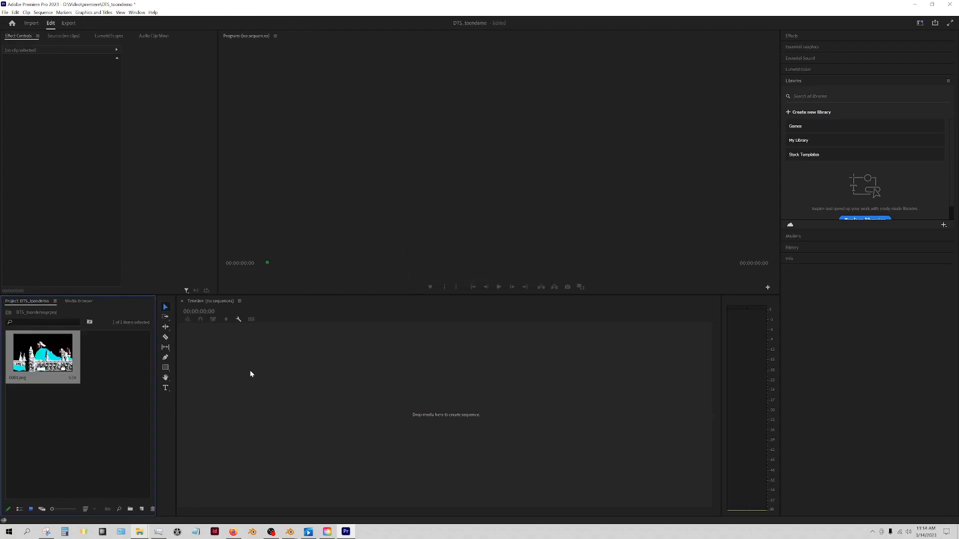
pyautogui.moveTo(221, 388); pyautogui.dragTo(452, 413)
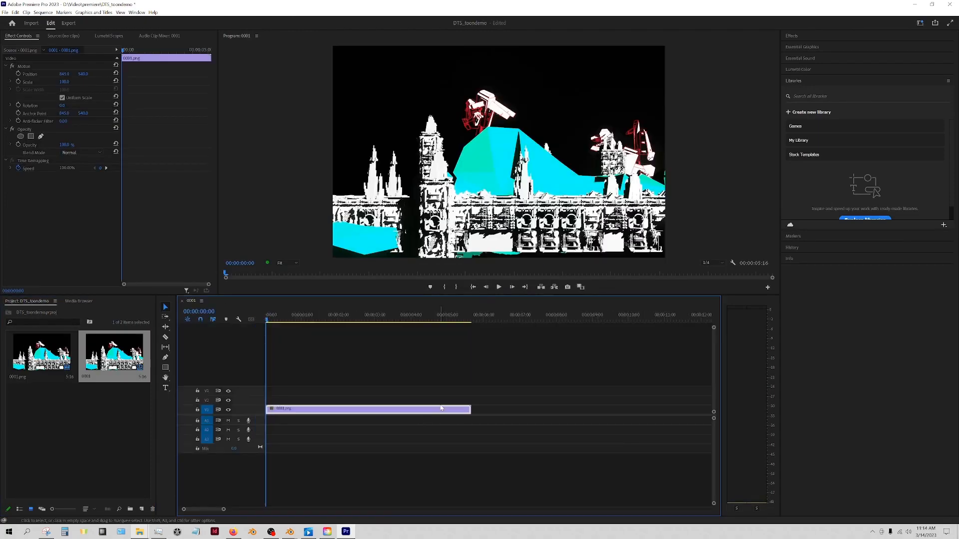
# Play the new sequence from its start to check the animation, then stop playback.
pyautogui.moveTo(223, 509); pyautogui.dragTo(209, 509)
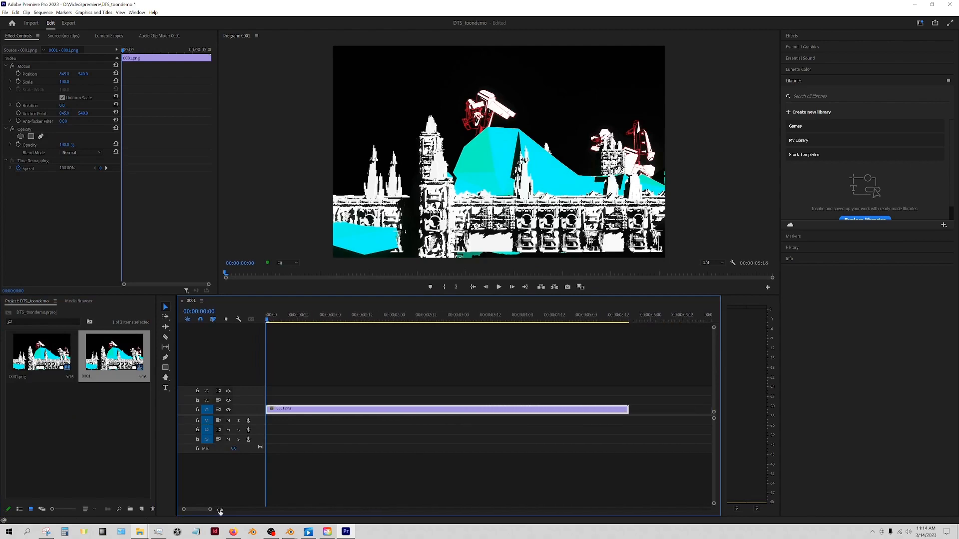
pyautogui.moveTo(271, 318); pyautogui.dragTo(293, 320)
pyautogui.press('Home')
pyautogui.click(501, 288)
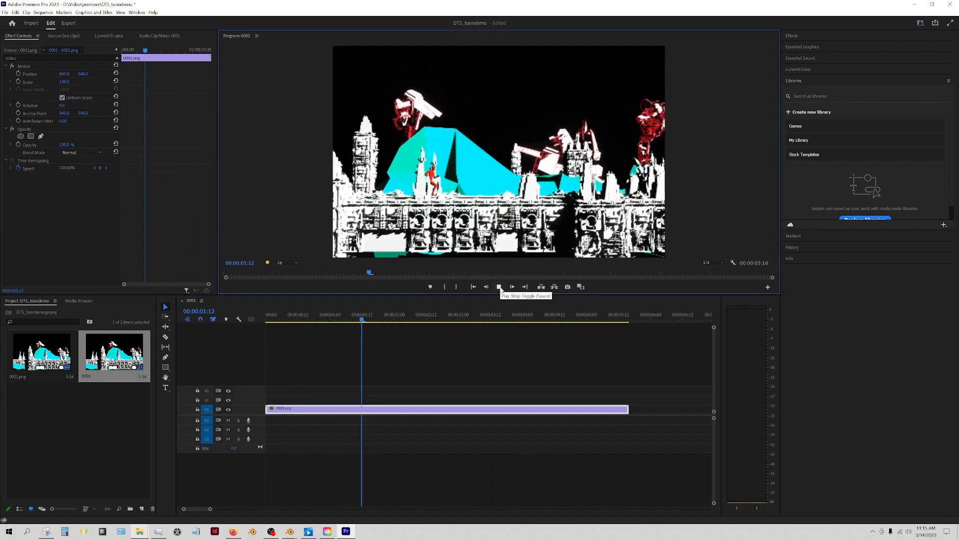
pyautogui.click(499, 287)
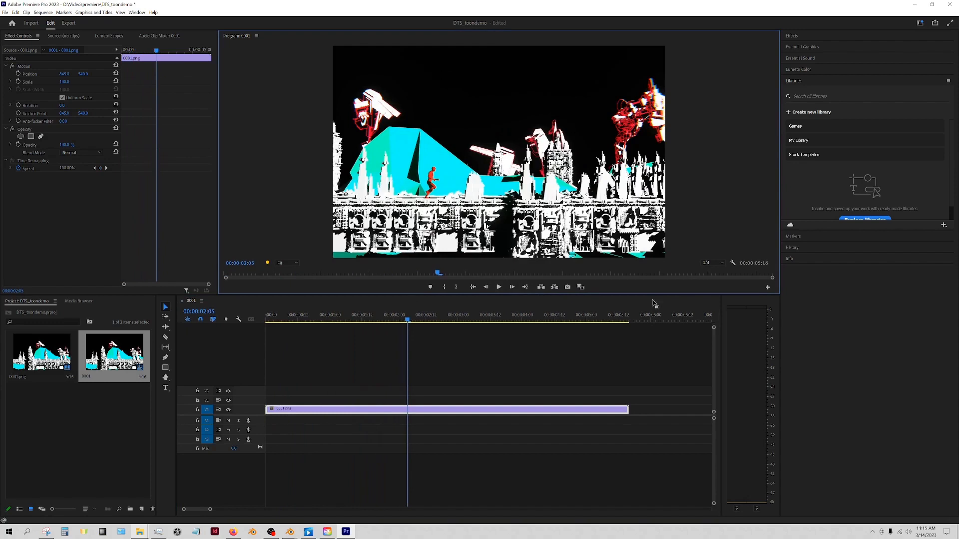
# Set the program monitor's playback resolution to Full and play part of the sequence.
pyautogui.click(714, 264)
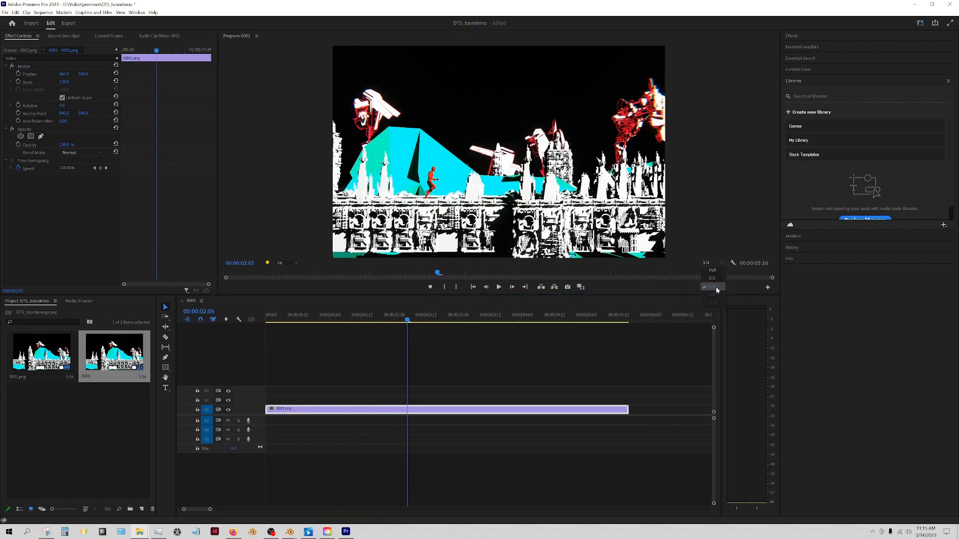
pyautogui.click(712, 270)
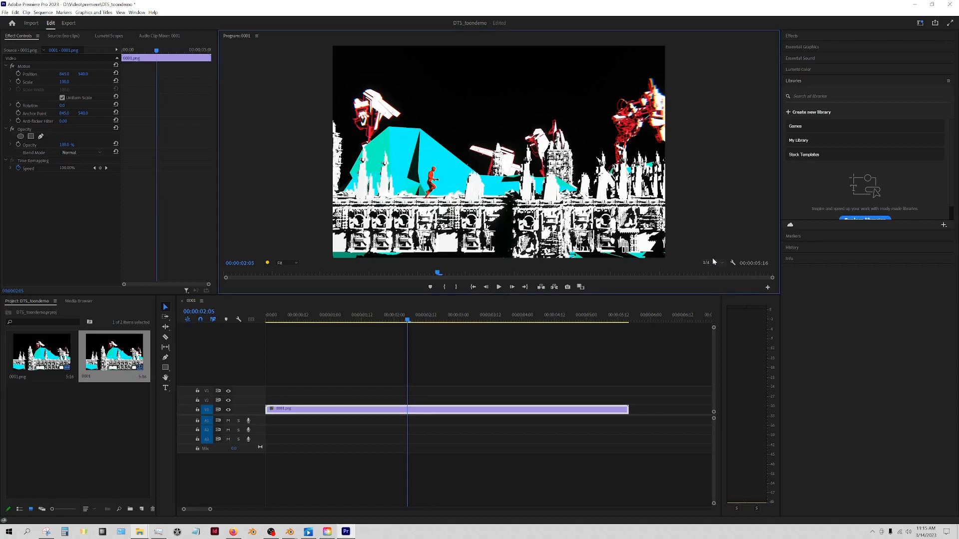
pyautogui.click(499, 287)
pyautogui.click(499, 287)
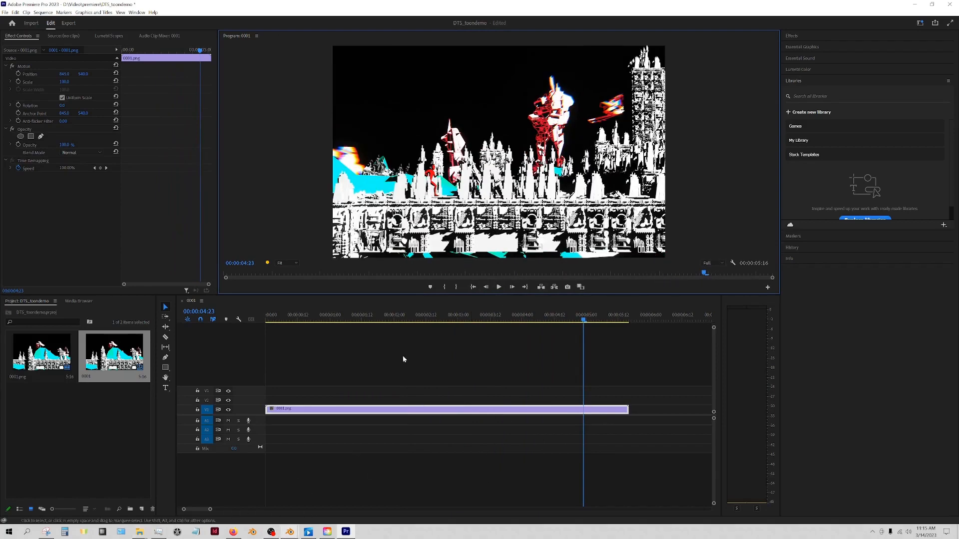
# Set the playback resolution to 1/4, play the sequence from its start and stop playback partway.
pyautogui.click(710, 264)
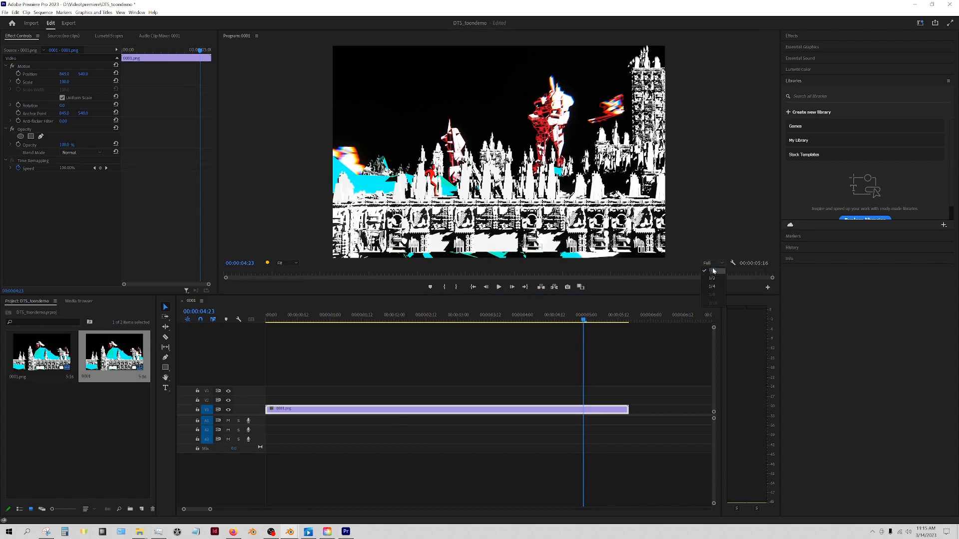
pyautogui.click(712, 287)
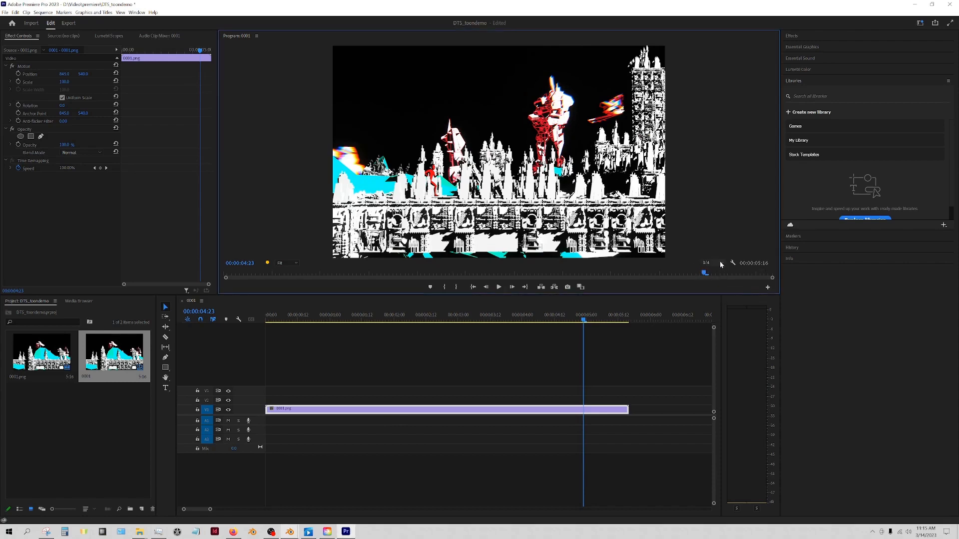
pyautogui.click(266, 318)
pyautogui.click(499, 287)
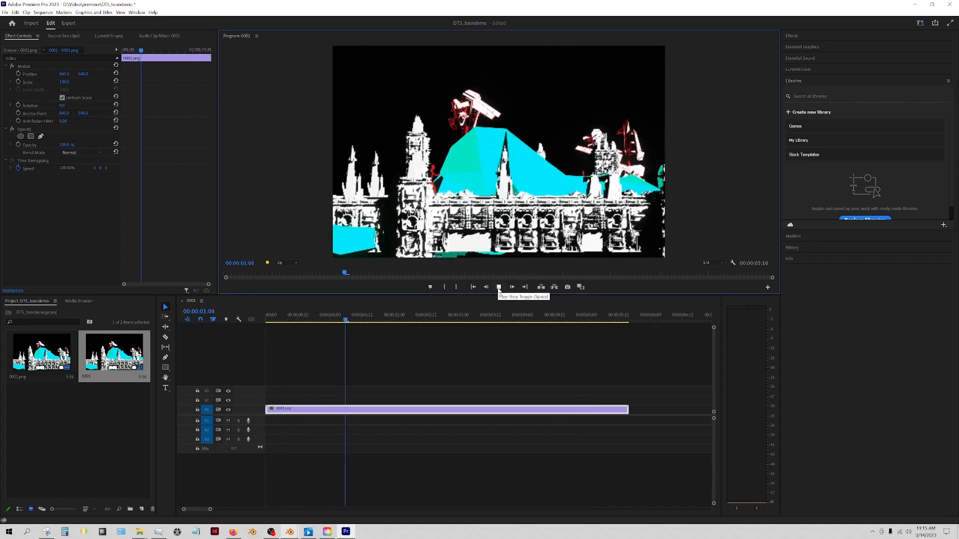
pyautogui.click(499, 288)
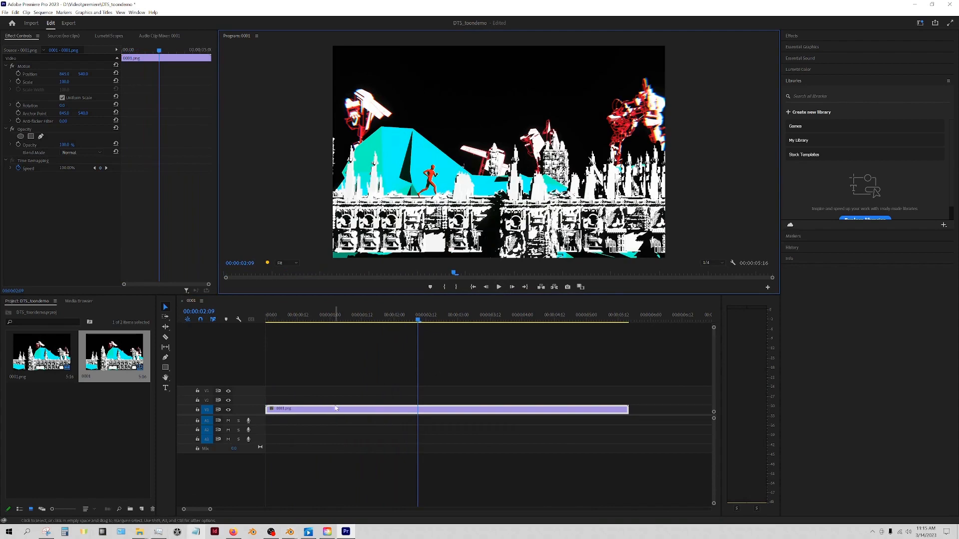
# Apply the Cinematic Lumetri preset Cinespace 100 to the 0001.png clip and play it to check the look.
pyautogui.moveTo(320, 319); pyautogui.dragTo(341, 347)
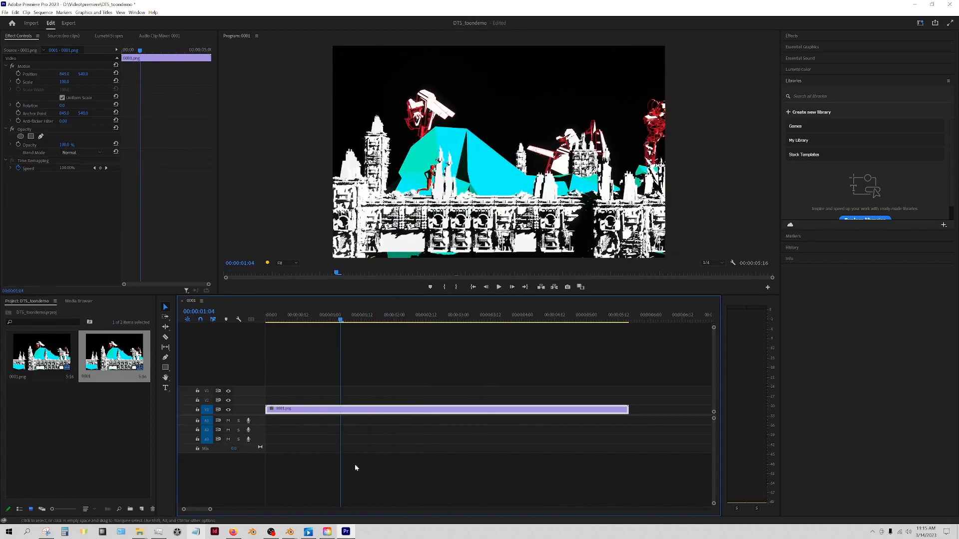
pyautogui.click(798, 38)
pyautogui.click(785, 63)
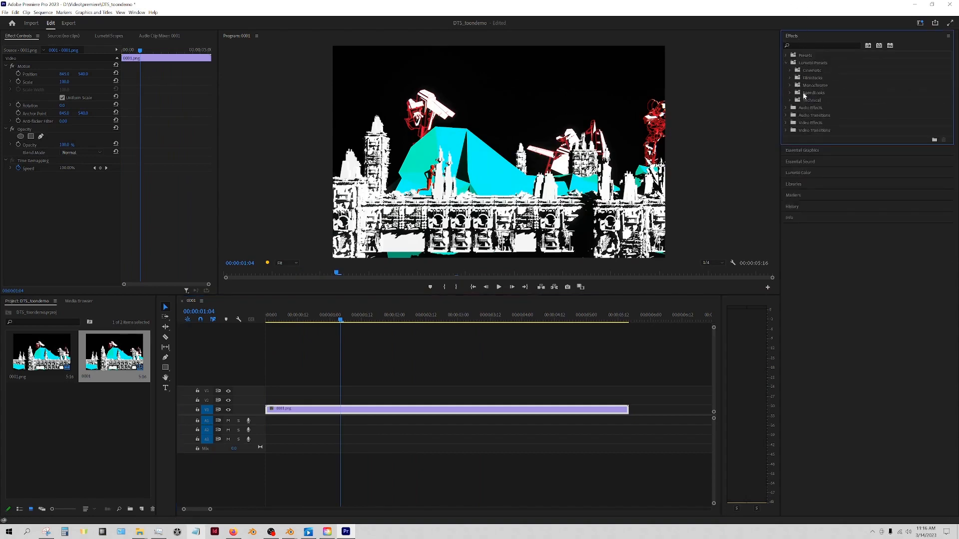
pyautogui.click(790, 84)
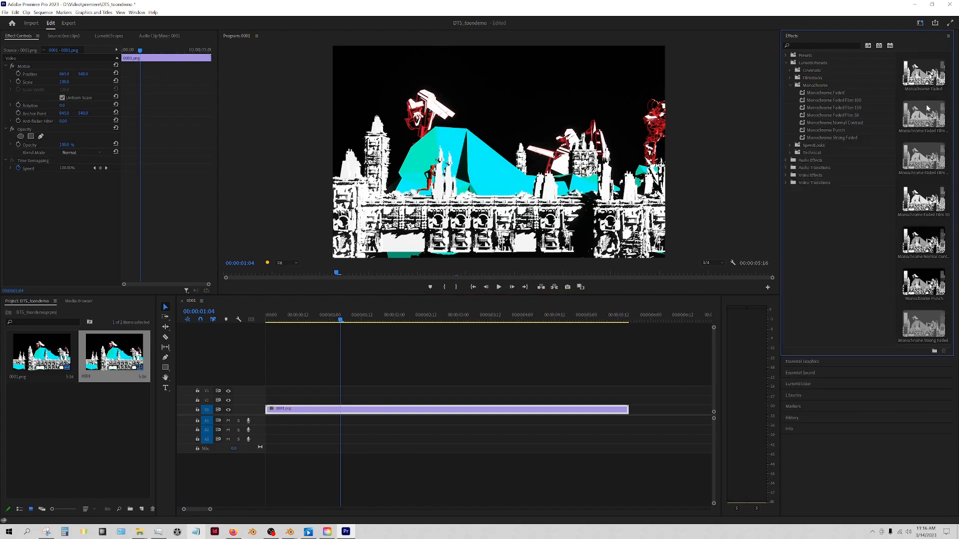
pyautogui.click(789, 69)
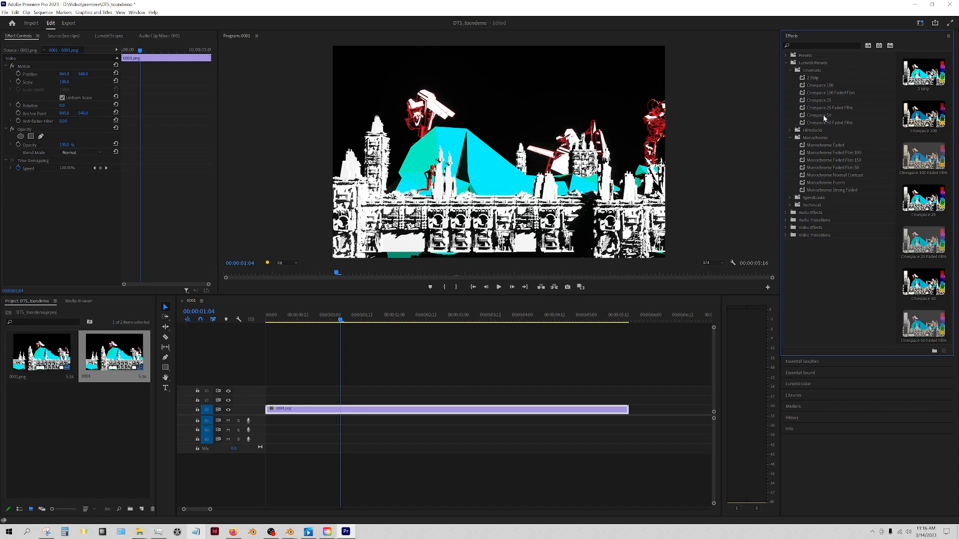
pyautogui.moveTo(820, 84); pyautogui.dragTo(481, 411)
pyautogui.click(499, 287)
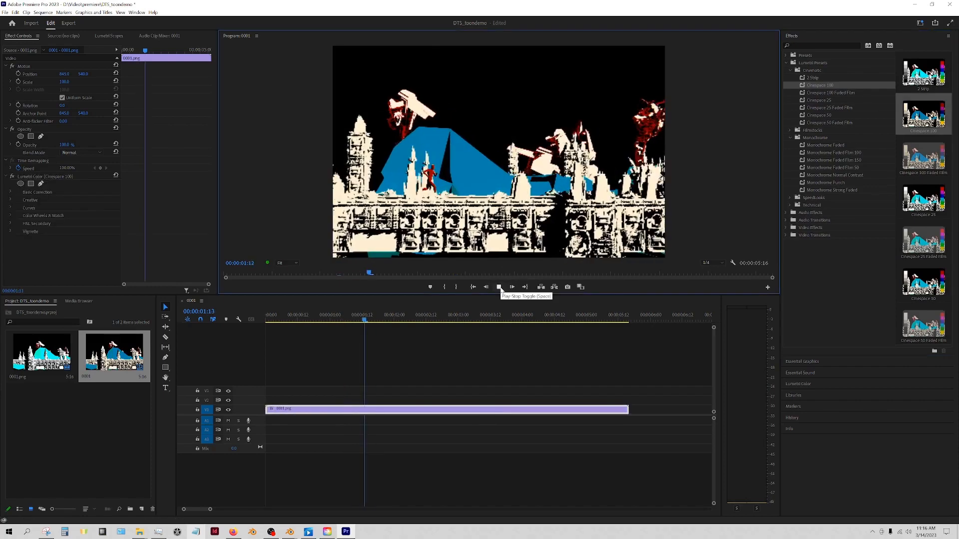
pyautogui.scroll(1, 463, 229)
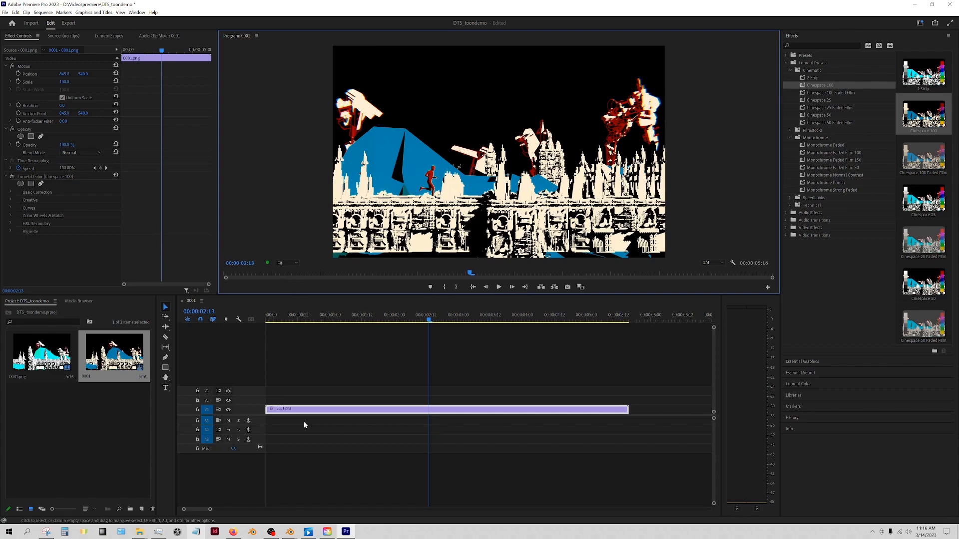
# Cut the clip on V1 into four pieces with the Razor tool.
pyautogui.click(166, 338)
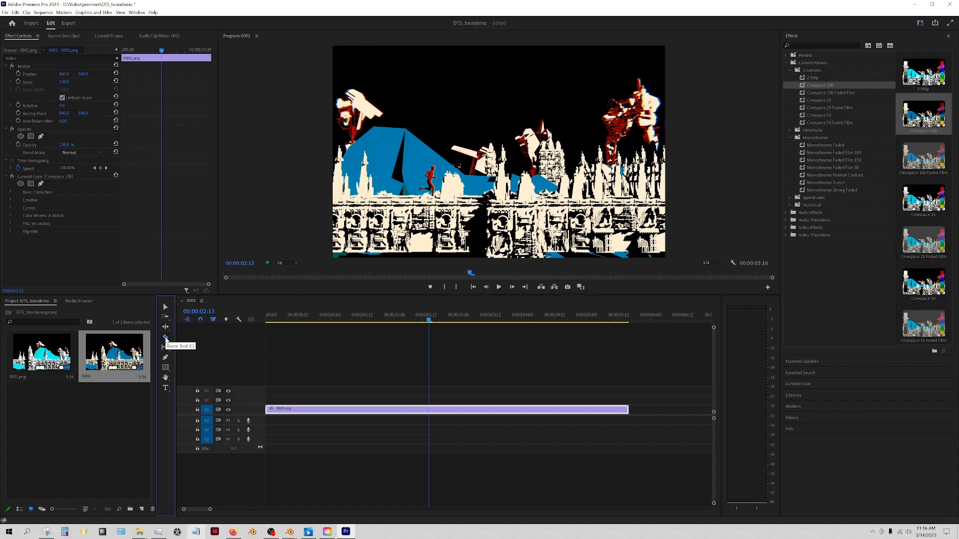
pyautogui.moveTo(428, 319); pyautogui.dragTo(358, 321)
pyautogui.click(358, 409)
pyautogui.click(451, 409)
pyautogui.click(530, 408)
# Put the first piece on V2 overlapping the second and the third on V4 over the second's end, scrubbing the overlaps.
pyautogui.press('v')
pyautogui.moveTo(386, 412)
pyautogui.mouseDown()
pyautogui.moveTo(279, 392)
pyautogui.moveTo(390, 414)
pyautogui.mouseUp()
pyautogui.moveTo(331, 397); pyautogui.dragTo(331, 406)
pyautogui.moveTo(349, 319); pyautogui.dragTo(441, 320)
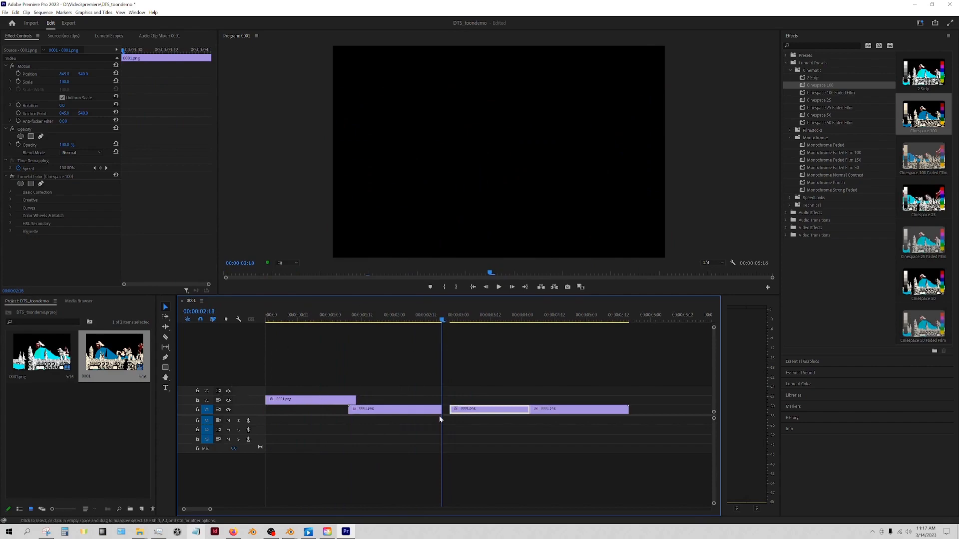
pyautogui.moveTo(484, 409); pyautogui.dragTo(443, 383)
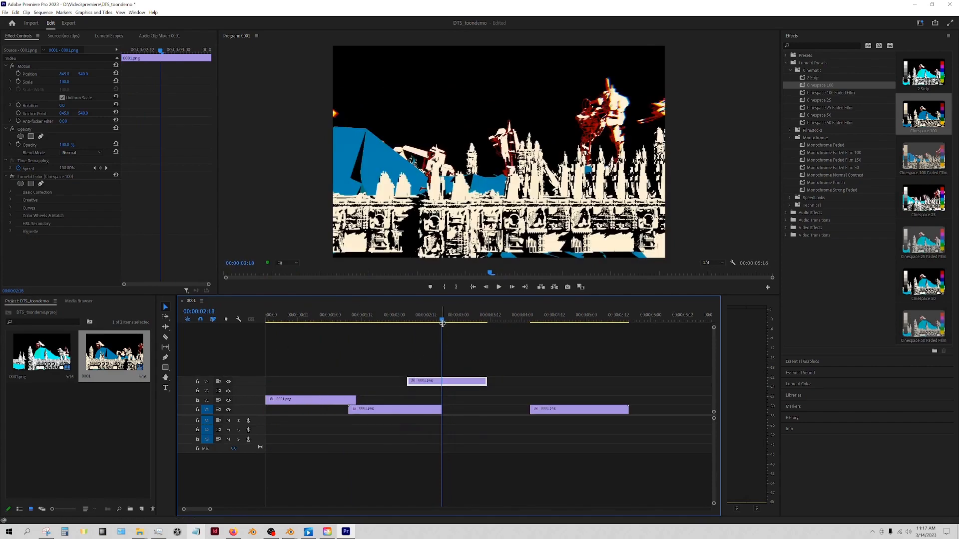
pyautogui.moveTo(442, 322); pyautogui.dragTo(415, 320)
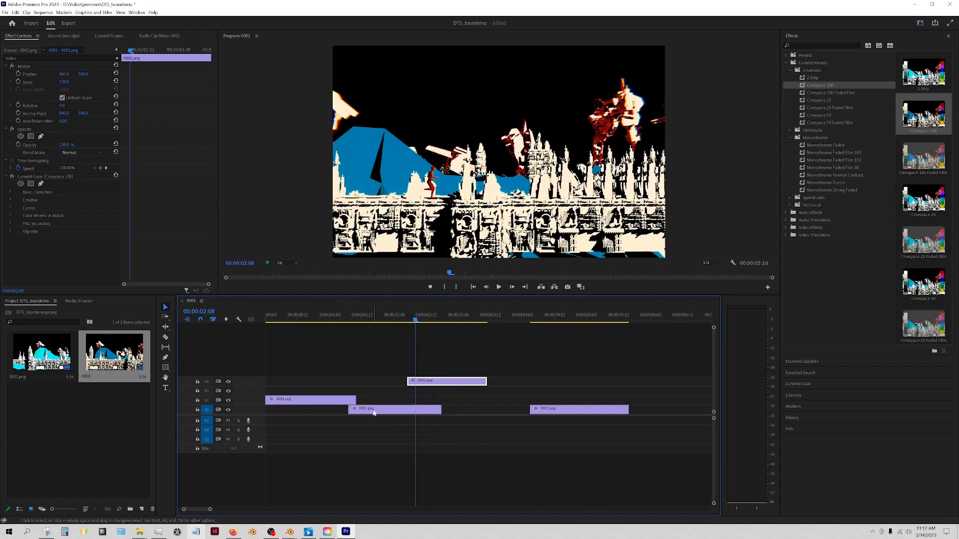
pyautogui.moveTo(425, 320)
pyautogui.mouseDown()
pyautogui.moveTo(404, 323)
pyautogui.moveTo(415, 321)
pyautogui.mouseUp()
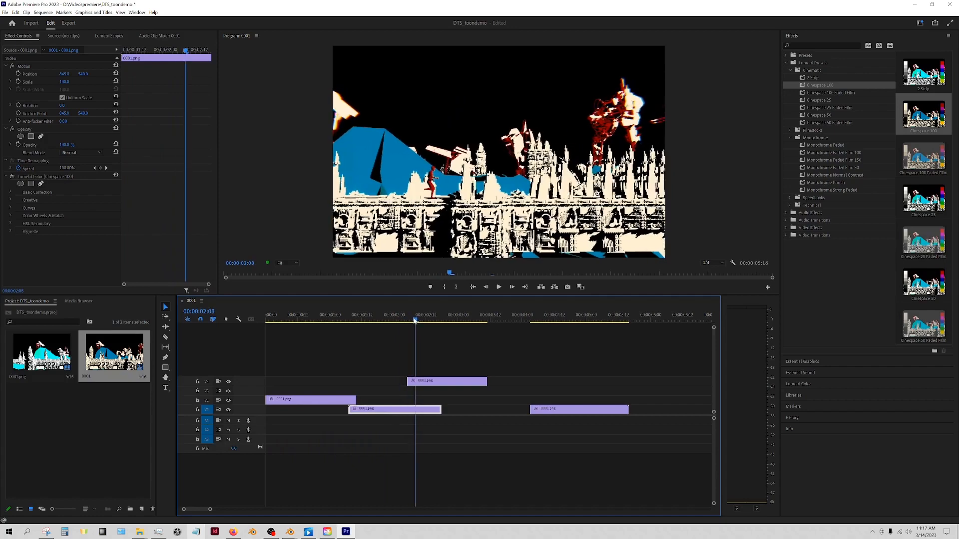
# Try about 70% opacity on the V4 piece, restore it to 100%, and slide the piece to start where the second ends.
pyautogui.click(420, 381)
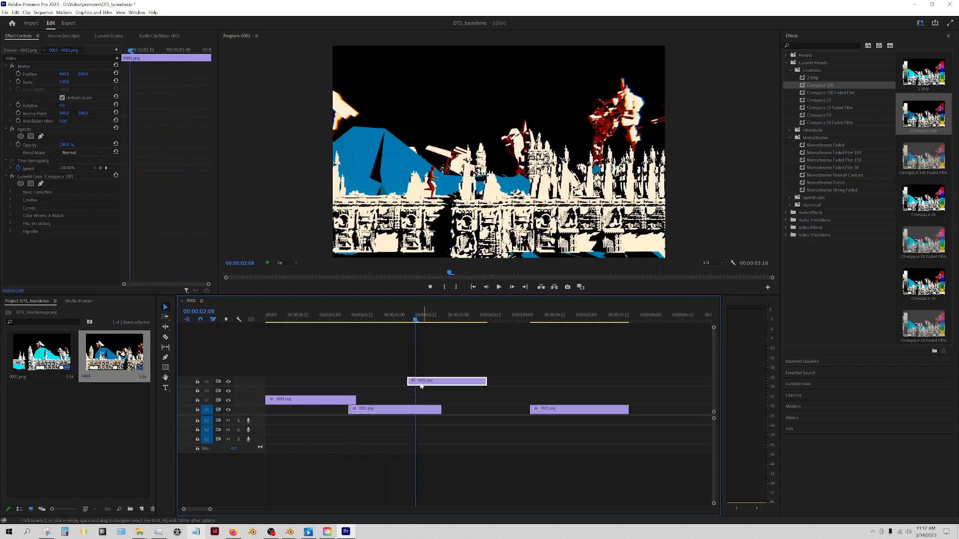
pyautogui.click(11, 145)
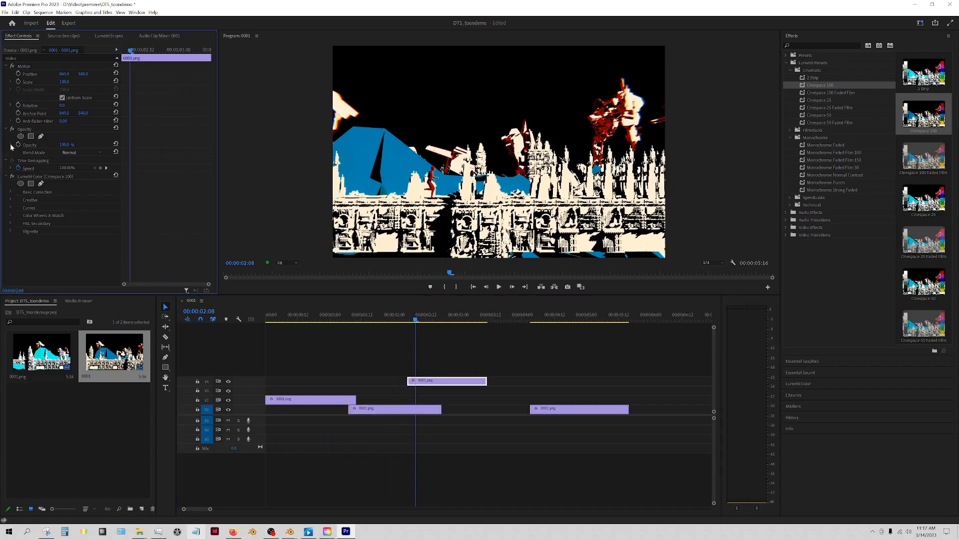
pyautogui.moveTo(98, 159); pyautogui.dragTo(81, 159)
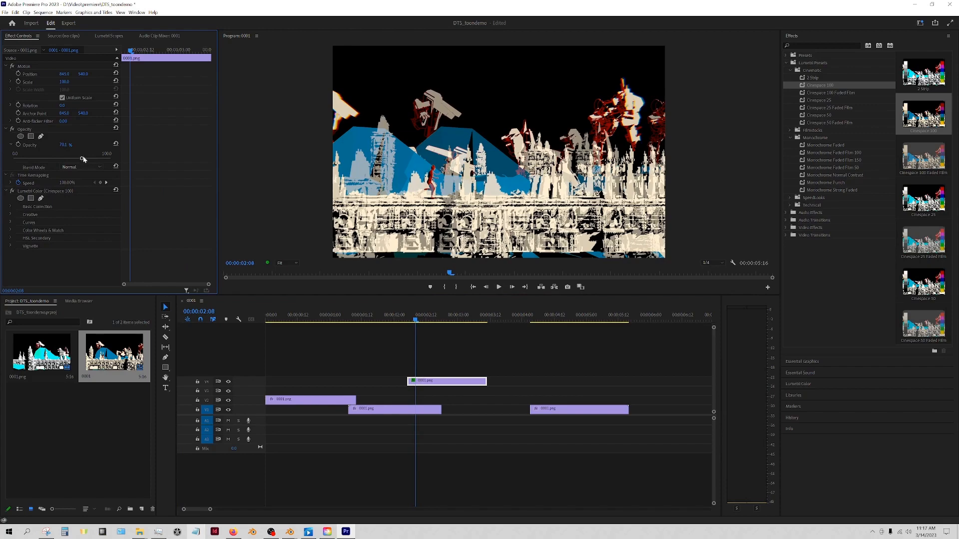
pyautogui.moveTo(82, 158); pyautogui.dragTo(147, 159)
pyautogui.moveTo(452, 382); pyautogui.dragTo(484, 385)
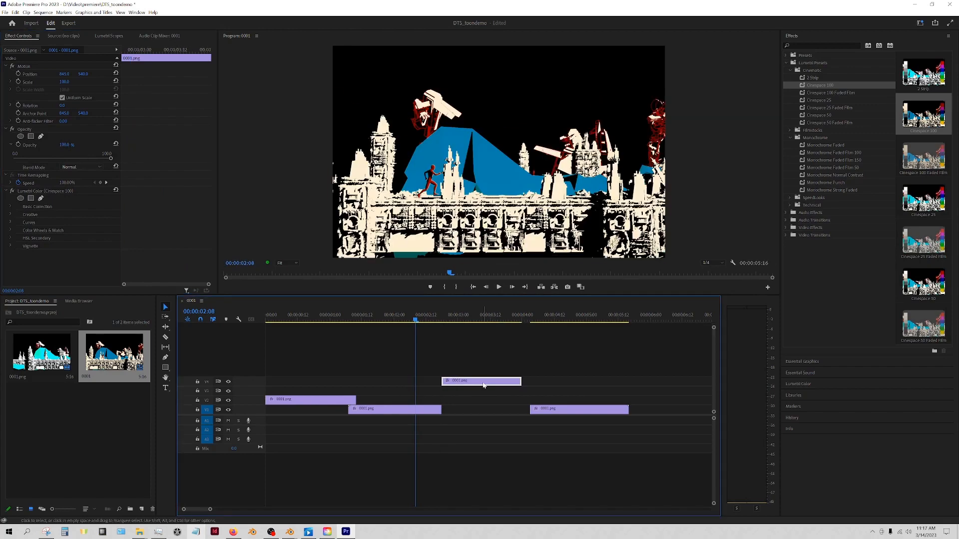
# Undo the opacity changes, piece moves and razor cuts back to the single uncut clip.
pyautogui.hotkey('ctrl', 'z')
pyautogui.hotkey('ctrl', 'z')
pyautogui.hotkey('ctrl', 'z')
pyautogui.hotkey('ctrl', 'z')
pyautogui.hotkey('ctrl', 'z')
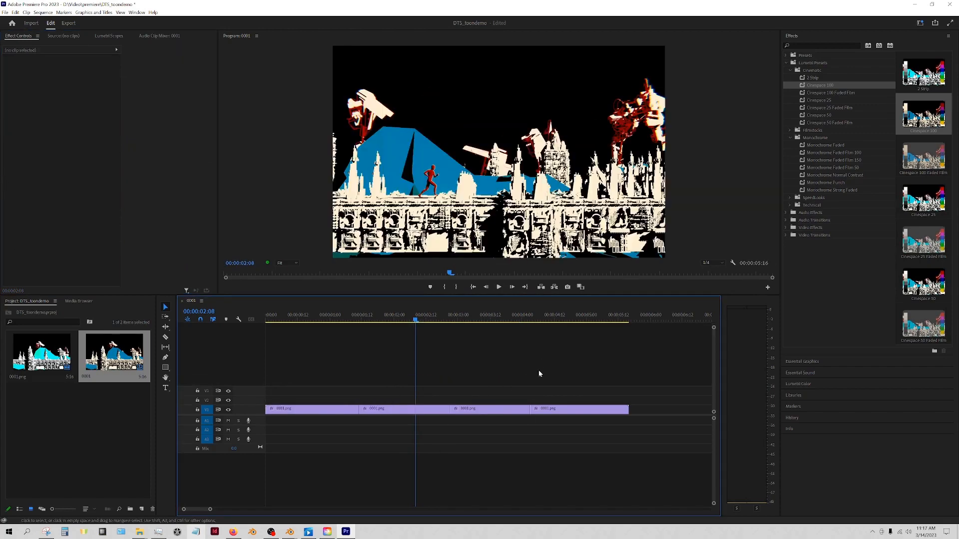
pyautogui.hotkey('ctrl', 'z')
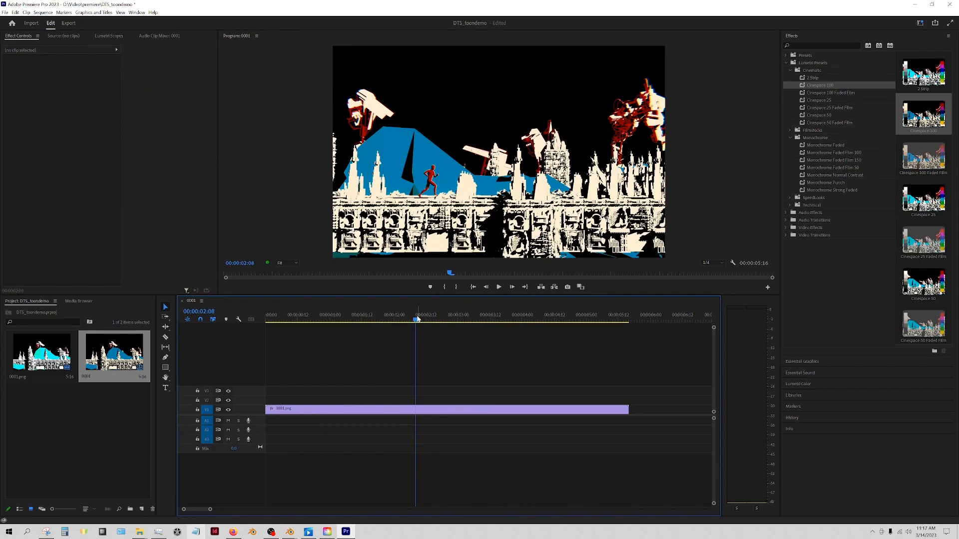
# Scrub the opening frames, place the playhead at 00:00:01:09, and apply the Stylize effect Color Emboss to the clip.
pyautogui.moveTo(413, 322); pyautogui.dragTo(269, 320)
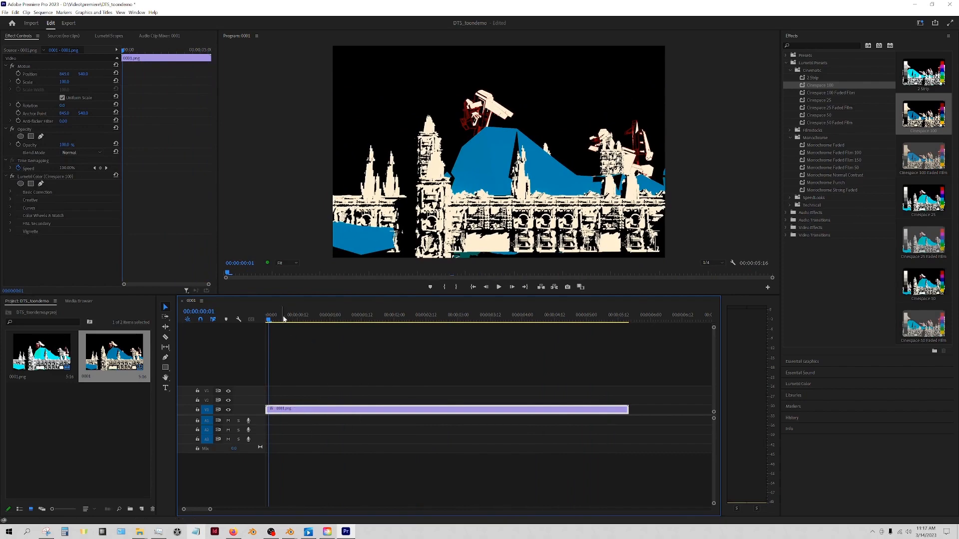
pyautogui.moveTo(269, 320); pyautogui.dragTo(278, 320)
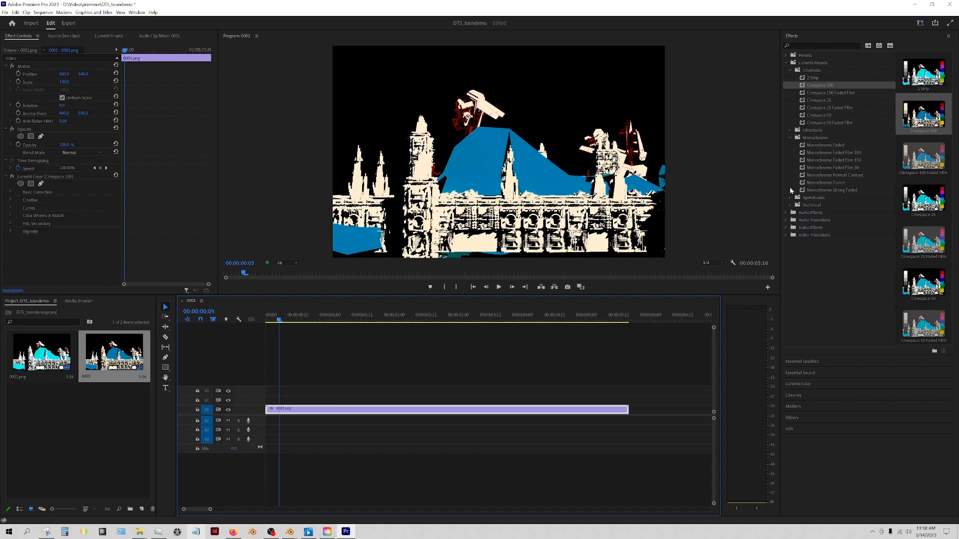
pyautogui.click(787, 228)
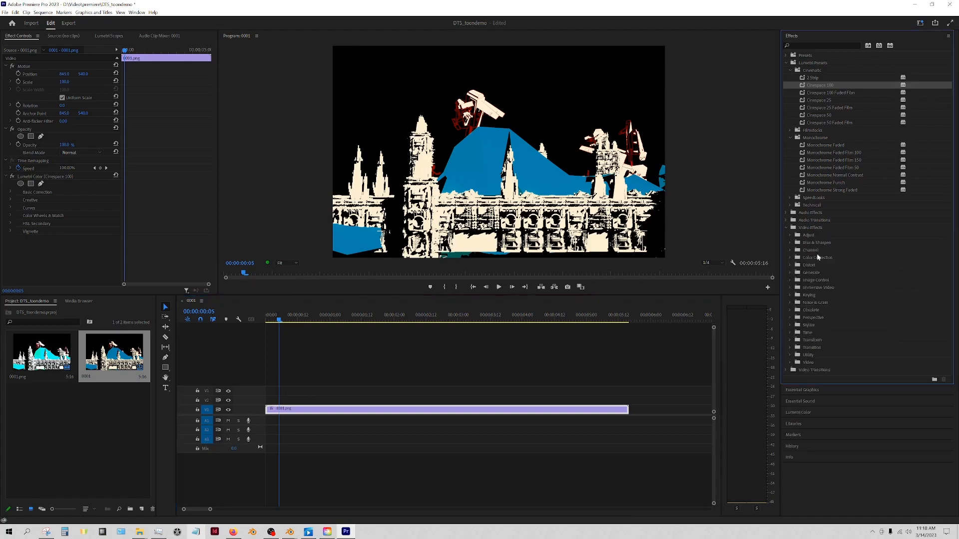
pyautogui.click(798, 326)
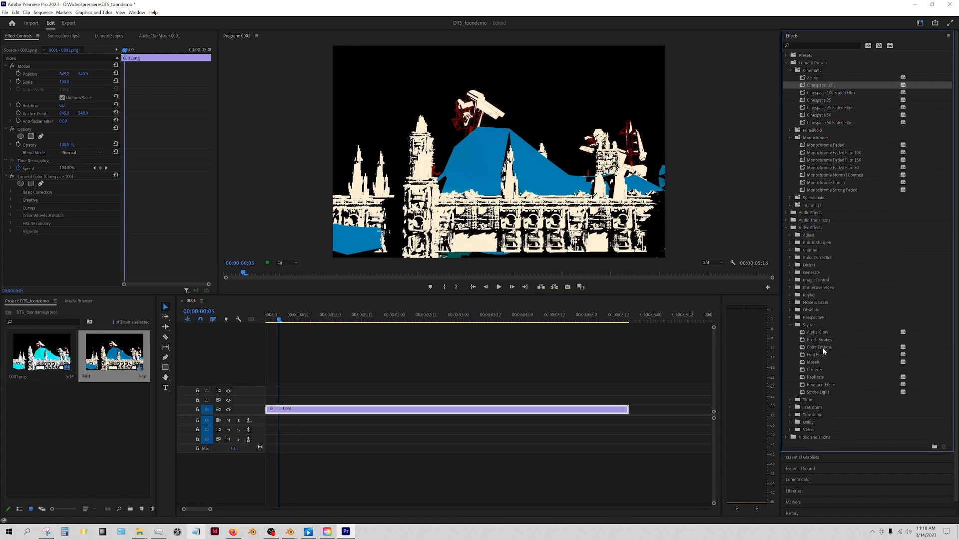
pyautogui.click(354, 318)
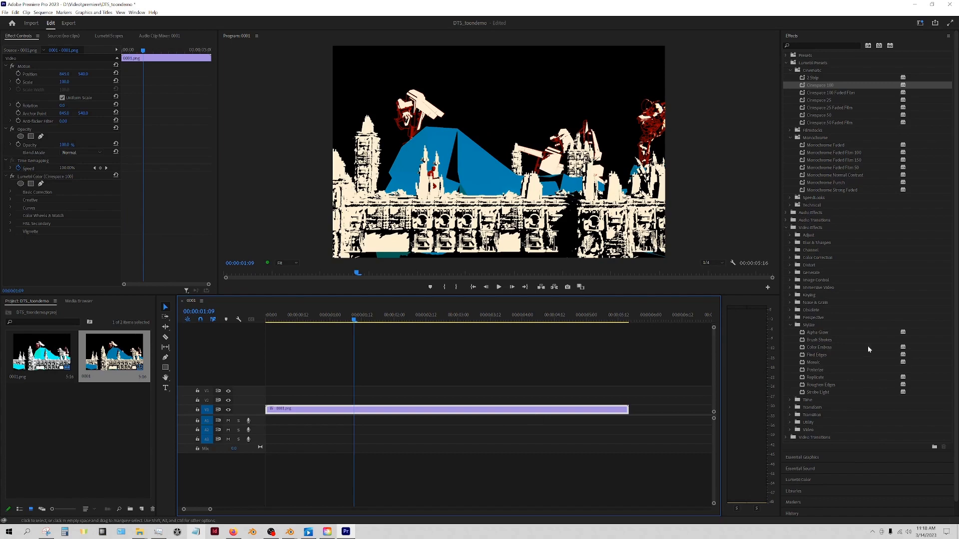
pyautogui.moveTo(819, 348); pyautogui.dragTo(429, 409)
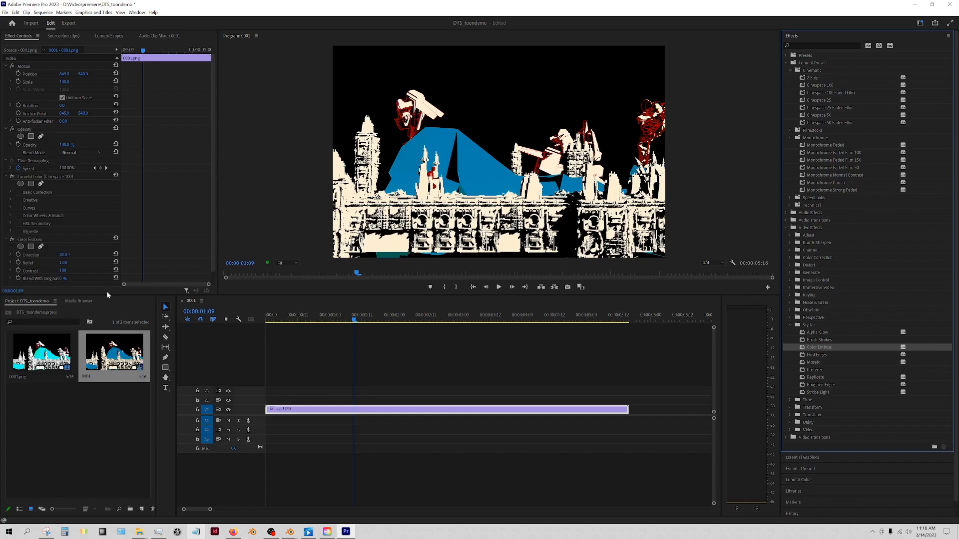
# Enlarge the effect settings area and delete the Color Emboss effect from the clip.
pyautogui.moveTo(125, 296); pyautogui.dragTo(125, 320)
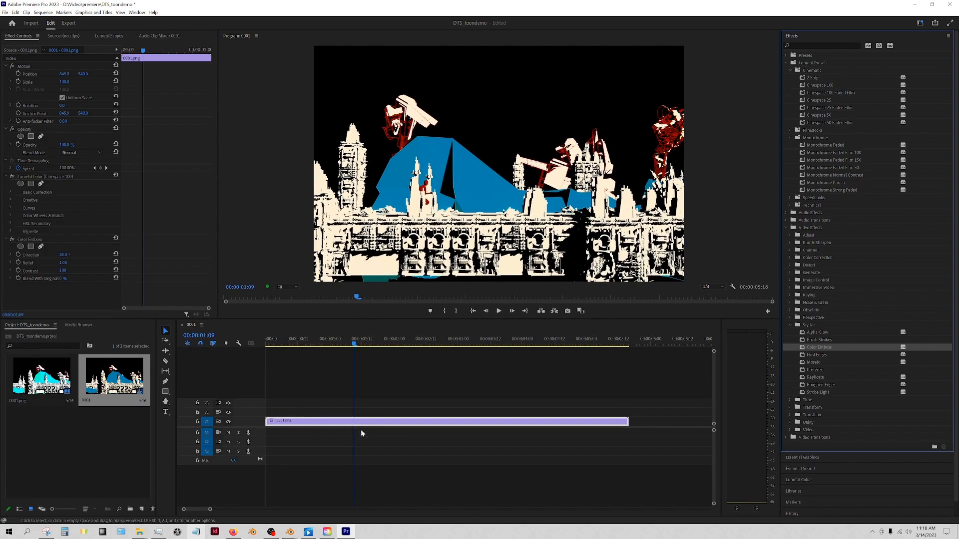
pyautogui.click(323, 409)
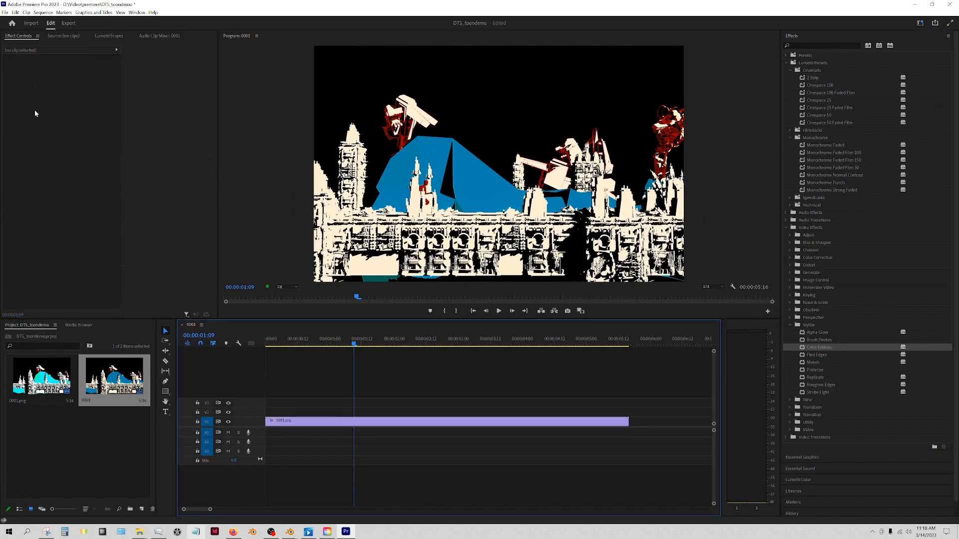
pyautogui.click(329, 423)
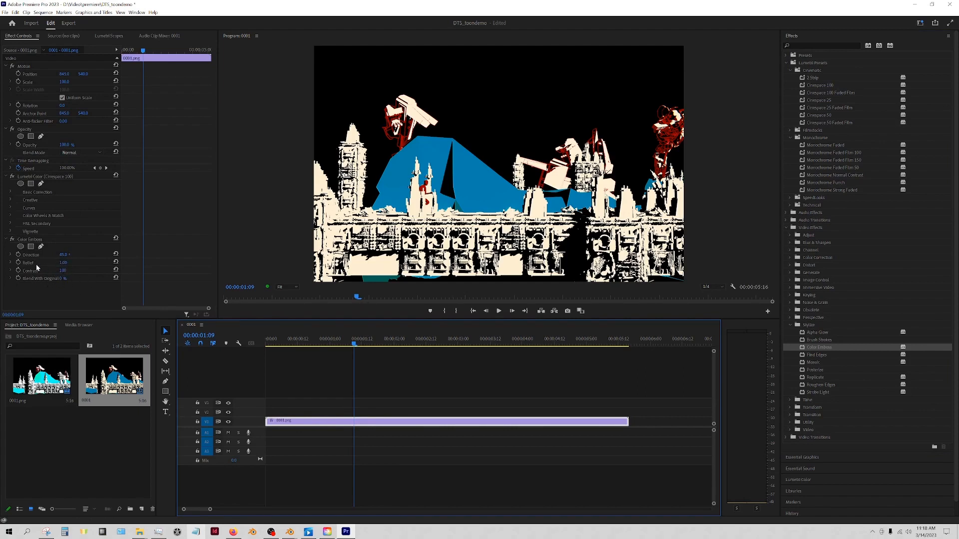
pyautogui.click(56, 240)
pyautogui.press('Delete')
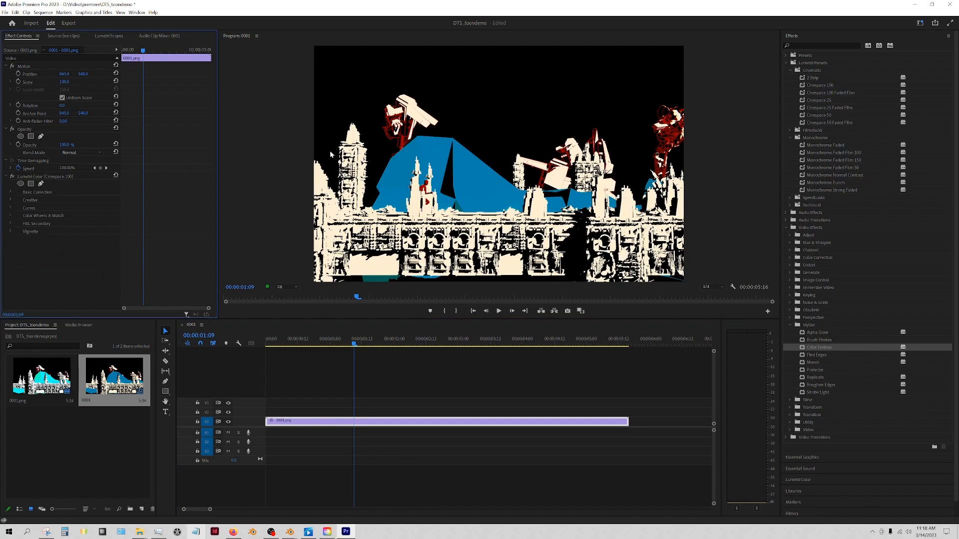
# Expand the Creative and Basic Correction sections of the clip's Lumetri Color effect and examine their adjustments.
pyautogui.click(11, 199)
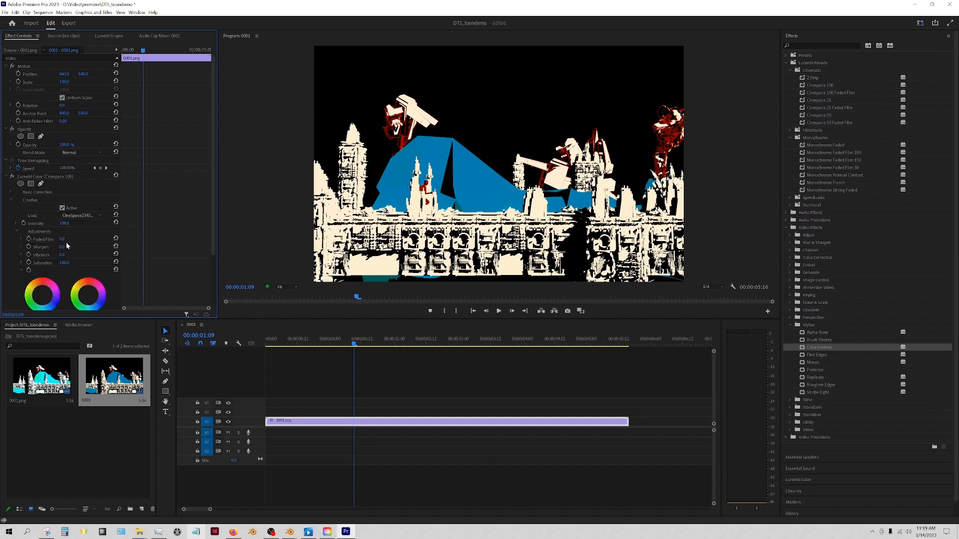
pyautogui.click(11, 193)
pyautogui.scroll(-3, 40, 228)
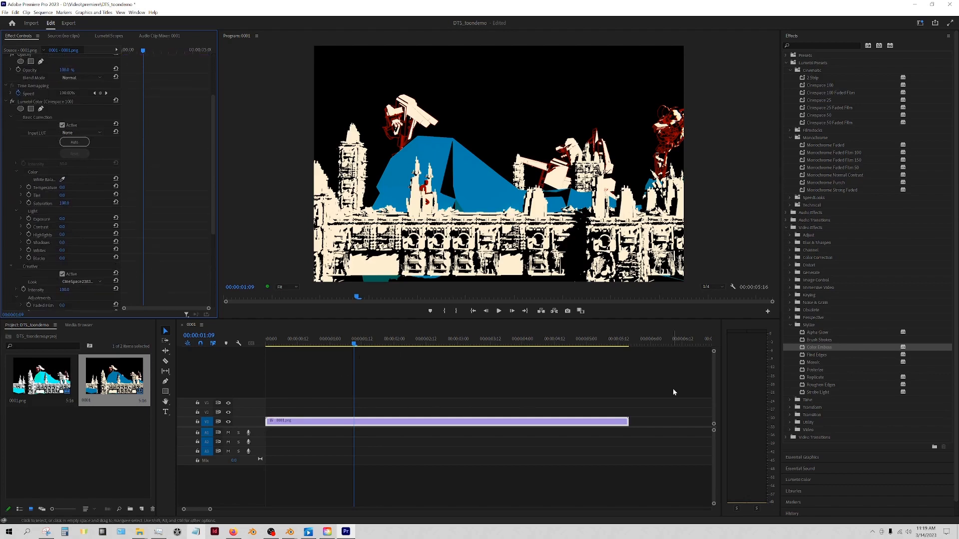
# Duplicate the clip onto V2, aligned with the start of the original, and place the playhead at 00:00:01:03.
pyautogui.click(592, 418)
pyautogui.click(643, 341)
pyautogui.hotkey('ctrl', 'v')
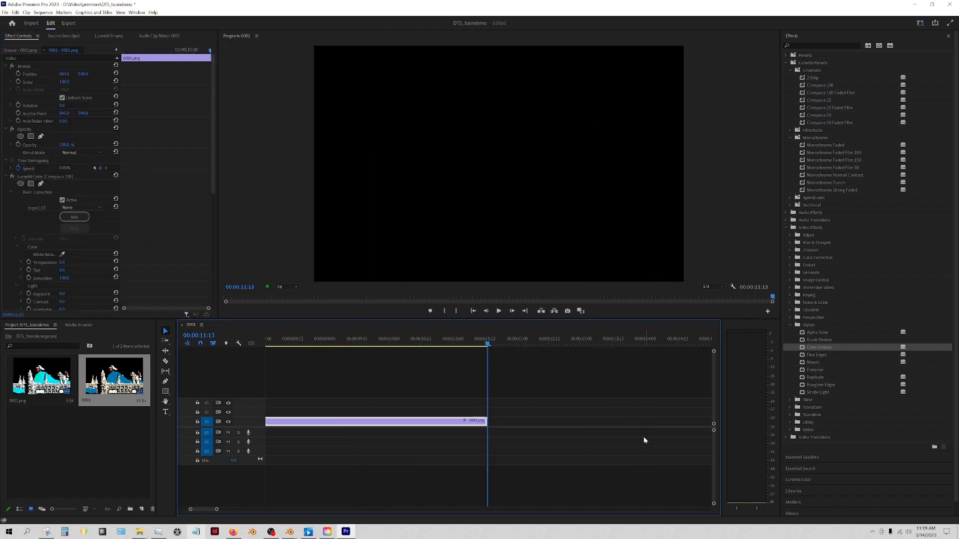
pyautogui.moveTo(191, 510); pyautogui.dragTo(153, 515)
pyautogui.moveTo(361, 421); pyautogui.dragTo(281, 412)
pyautogui.click(282, 344)
pyautogui.moveTo(282, 343); pyautogui.dragTo(280, 343)
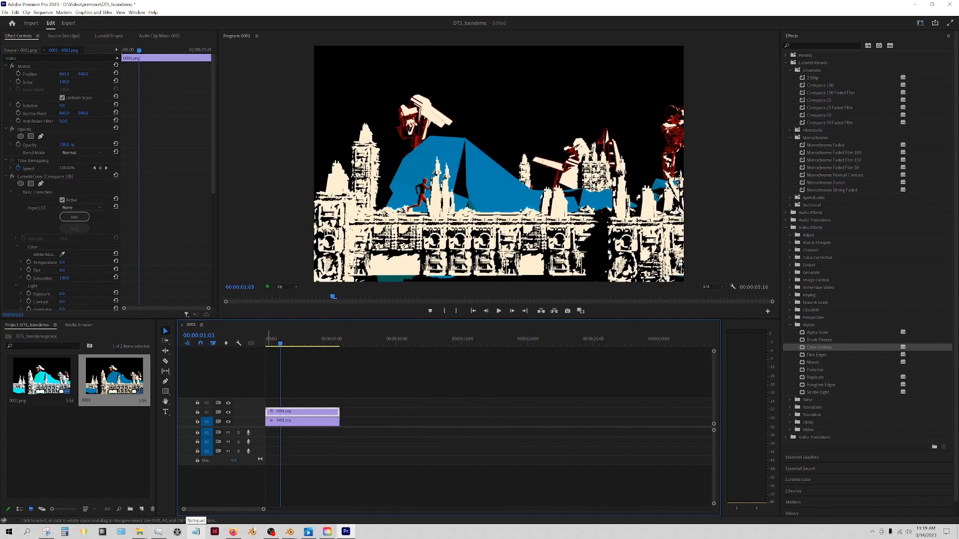
pyautogui.moveTo(263, 508); pyautogui.dragTo(214, 509)
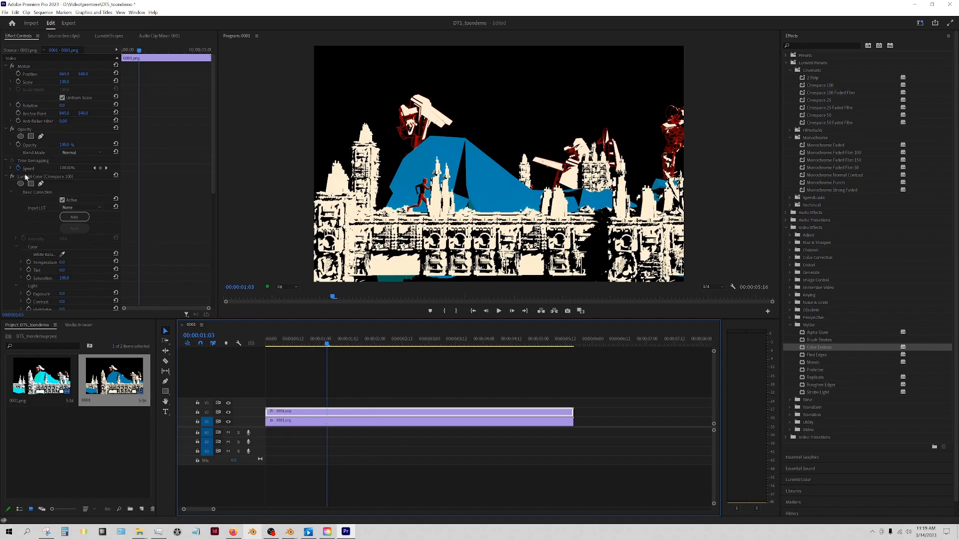
# Collapse the Lumetri Color settings, browse the video effects, and apply the Distort effect Lens Distortion to the V2 clip.
pyautogui.click(6, 176)
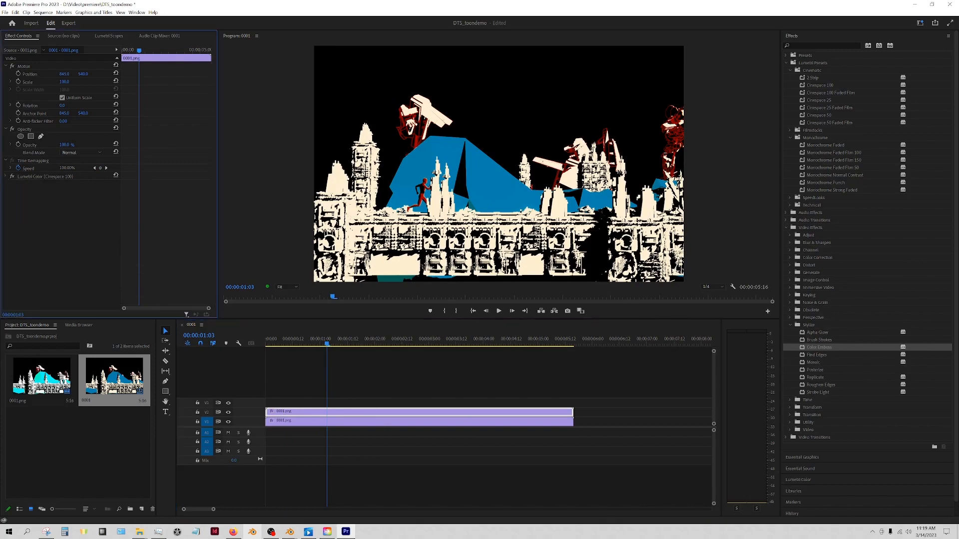
pyautogui.click(789, 265)
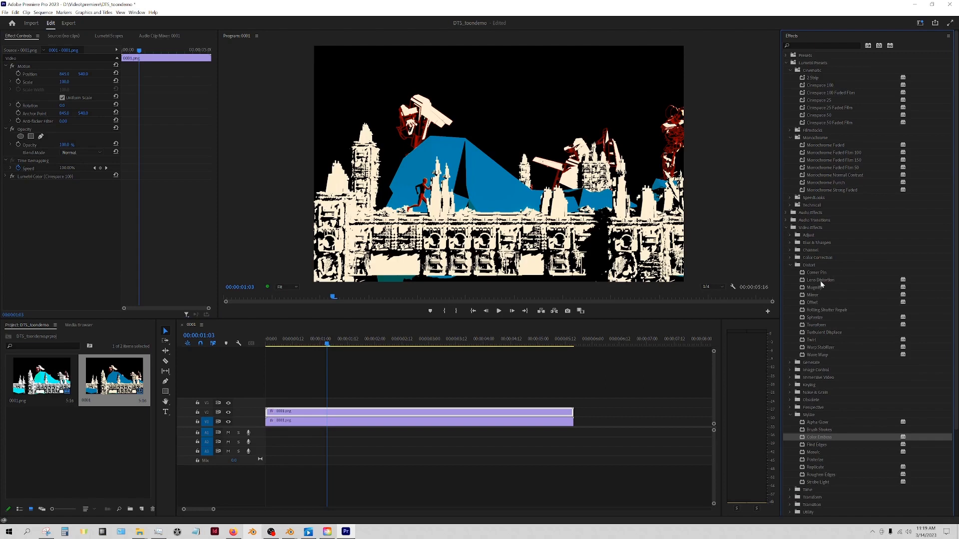
pyautogui.click(789, 393)
pyautogui.click(790, 407)
pyautogui.scroll(-2, 823, 369)
pyautogui.scroll(3, 823, 370)
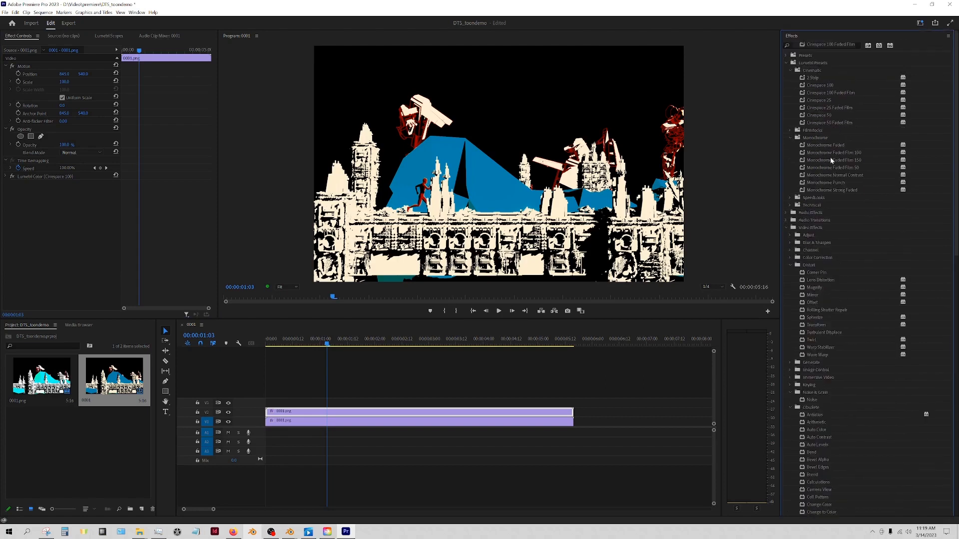
pyautogui.click(786, 63)
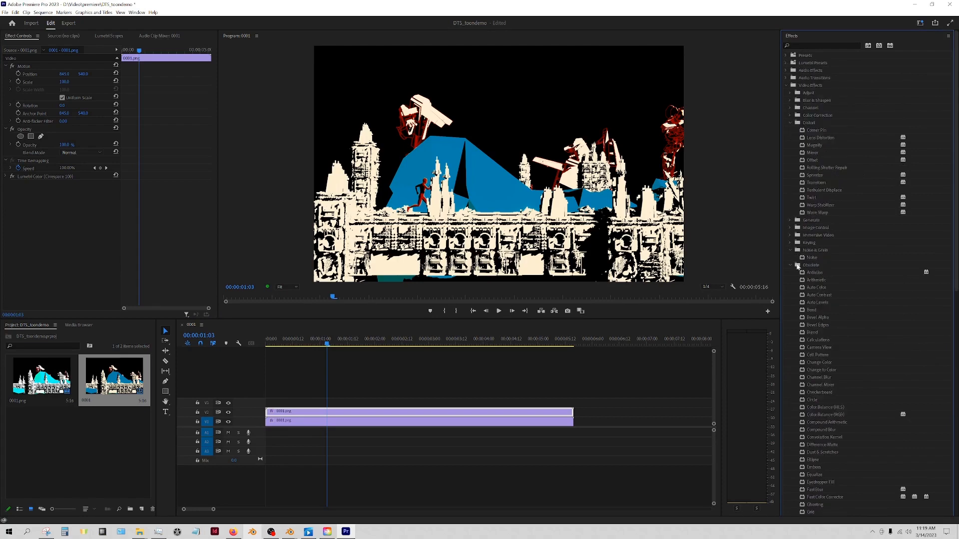
pyautogui.click(790, 265)
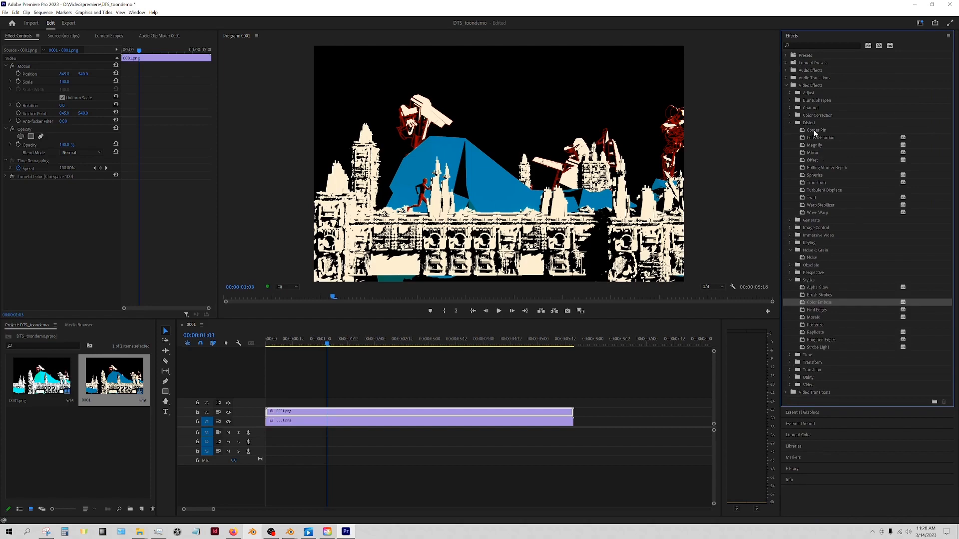
pyautogui.moveTo(815, 137); pyautogui.dragTo(387, 414)
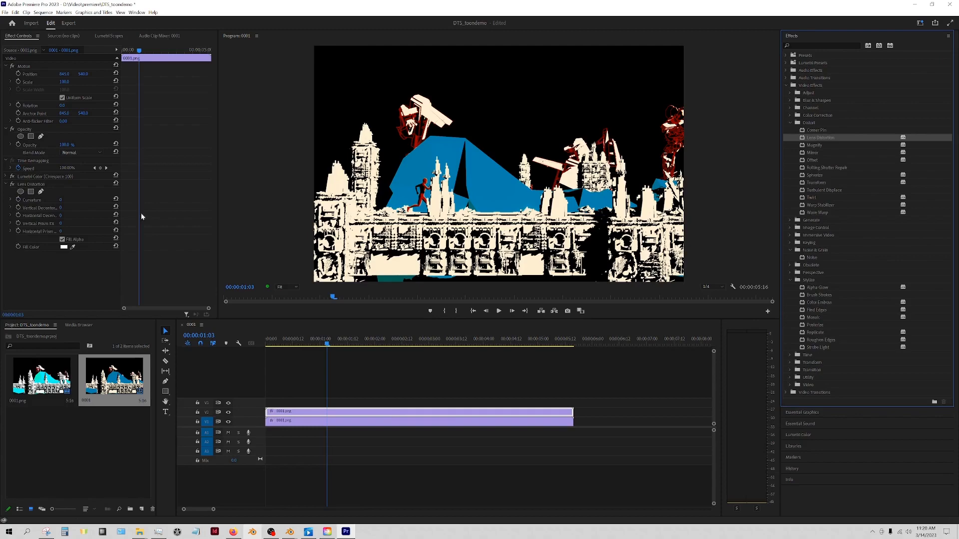
# Try a strong positive Vertical Decentering on the Lens Distortion effect and scrub back to 00:00:00:08.
pyautogui.moveTo(121, 159); pyautogui.dragTo(141, 157)
pyautogui.click(10, 208)
pyautogui.moveTo(70, 223); pyautogui.dragTo(96, 223)
pyautogui.moveTo(327, 344); pyautogui.dragTo(284, 327)
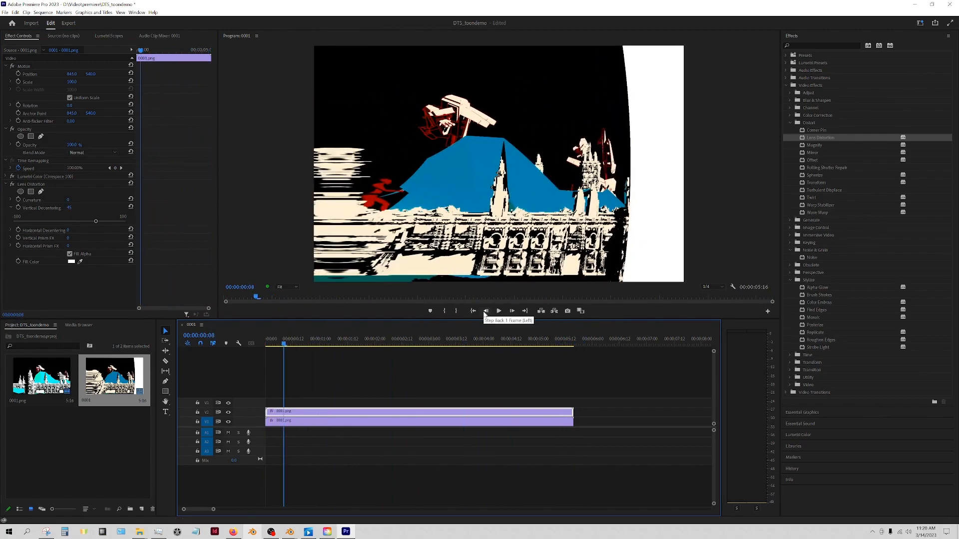
# At the first frame, set the Lens Distortion's Vertical Decentering to 0 and start keyframing it.
pyautogui.press('Home')
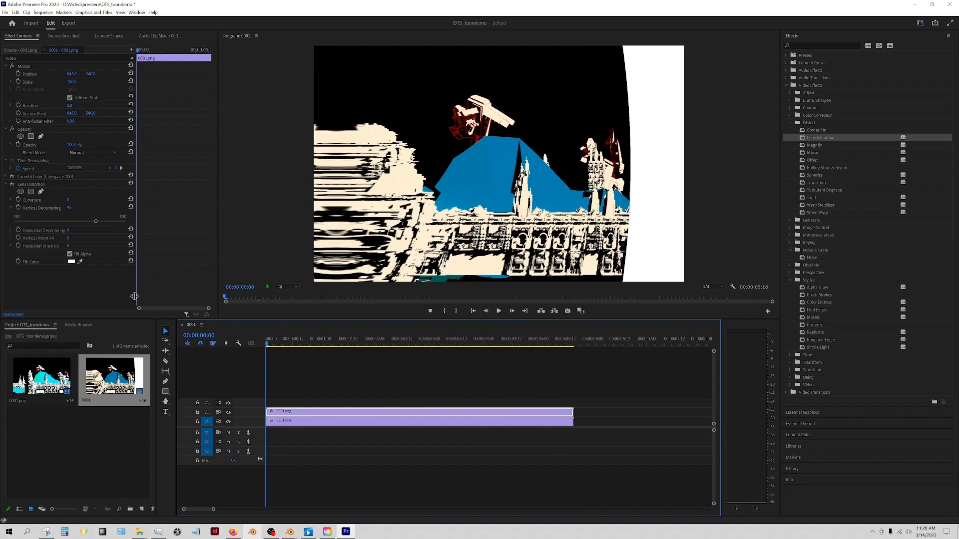
pyautogui.click(69, 208)
pyautogui.write('0')
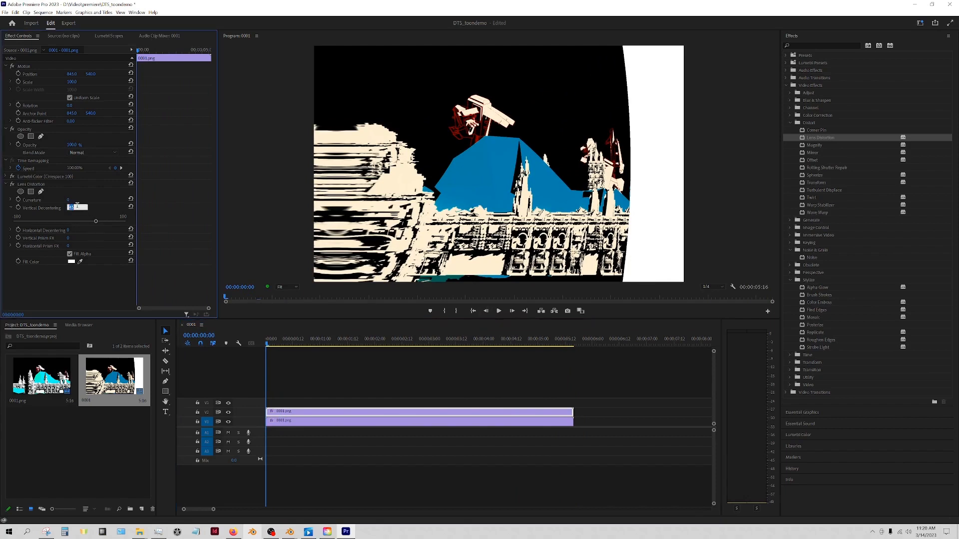
pyautogui.press('Return')
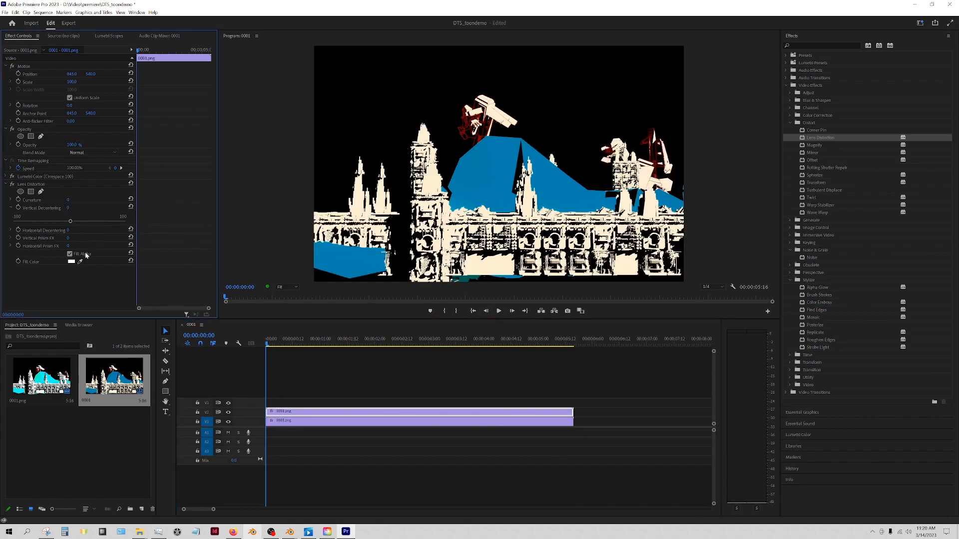
pyautogui.click(18, 208)
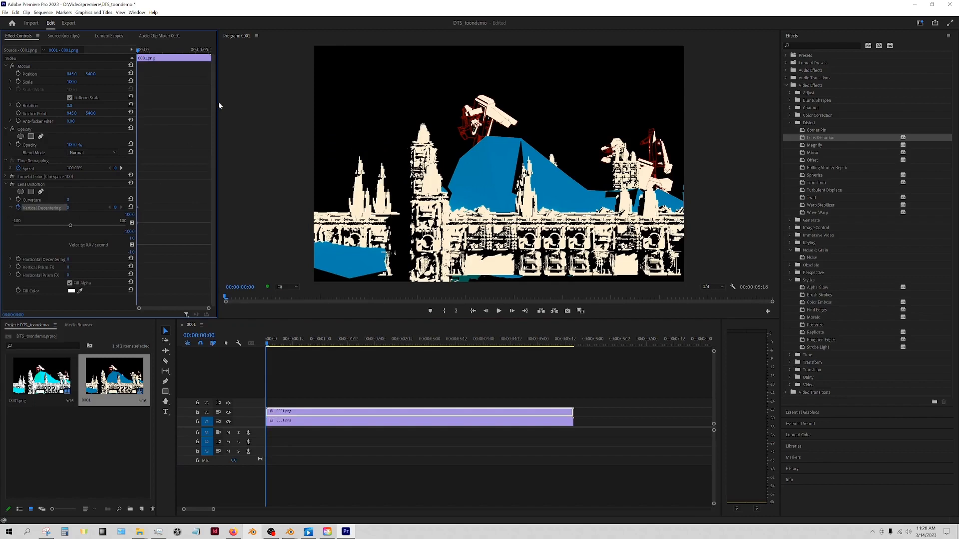
# Widen the effect keyframe area and add a Vertical Decentering keyframe of about 28 at 00:00:02:12.
pyautogui.moveTo(217, 100); pyautogui.dragTo(249, 101)
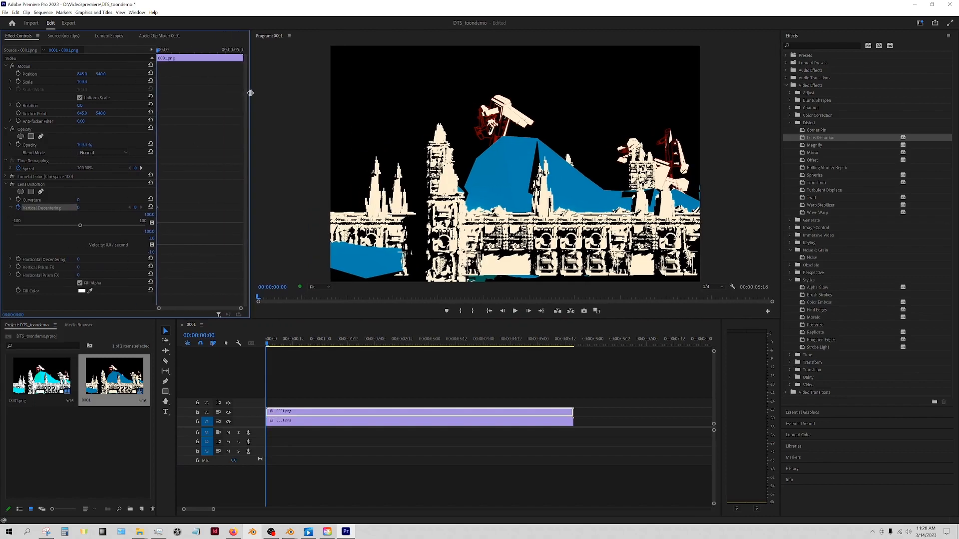
pyautogui.moveTo(157, 135); pyautogui.dragTo(130, 136)
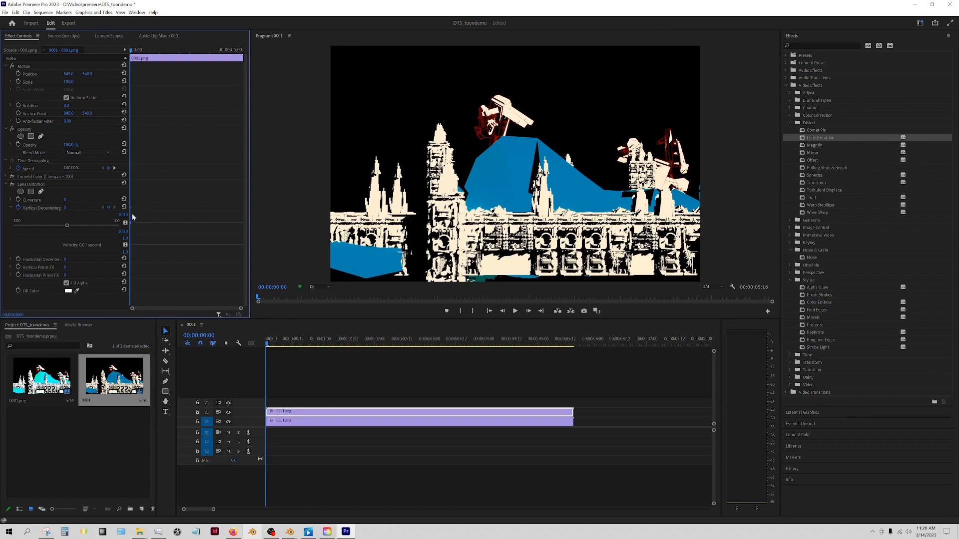
pyautogui.click(402, 339)
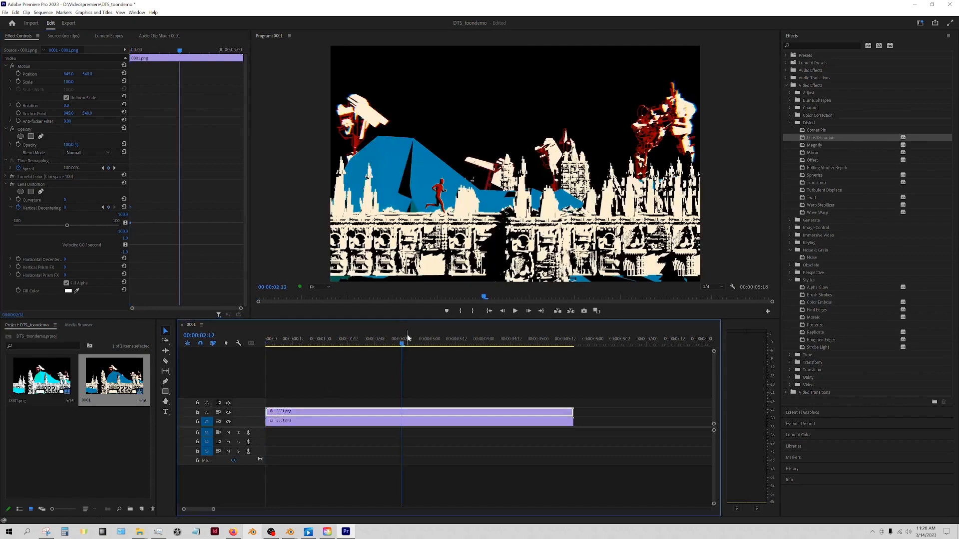
pyautogui.moveTo(70, 225); pyautogui.dragTo(81, 226)
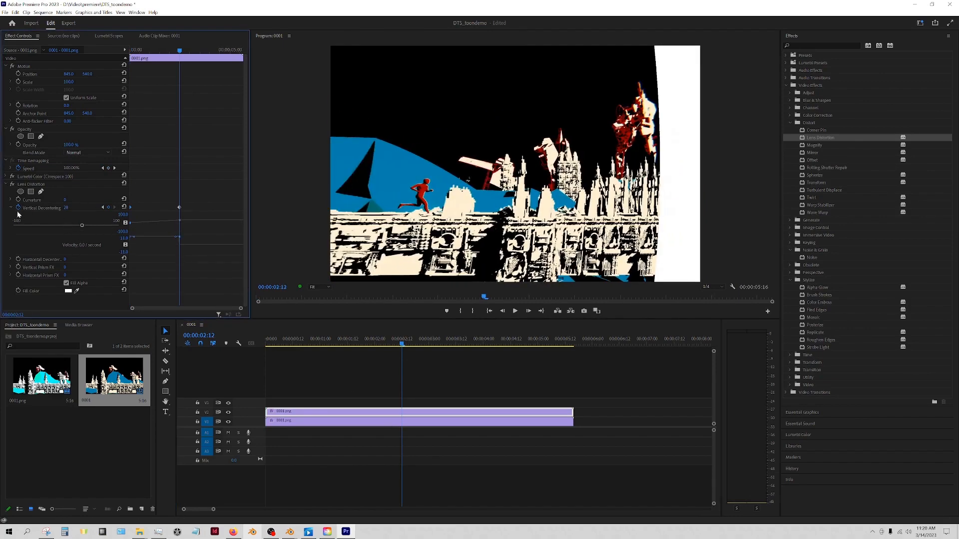
# Add a Vertical Decentering keyframe of 0 at the clip's last frame, 00:00:05:15.
pyautogui.click(400, 346)
pyautogui.moveTo(400, 347); pyautogui.dragTo(573, 344)
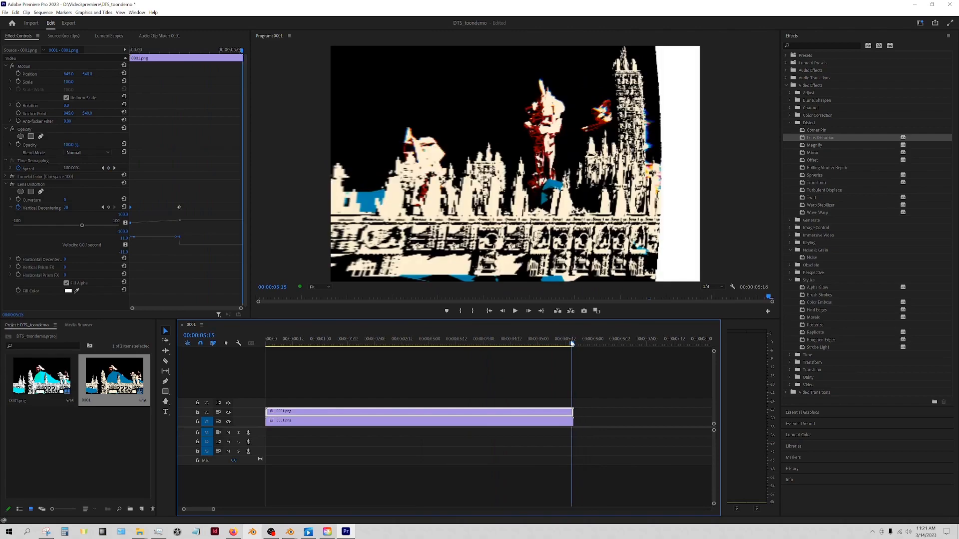
pyautogui.click(74, 207)
pyautogui.write('0')
pyautogui.press('Return')
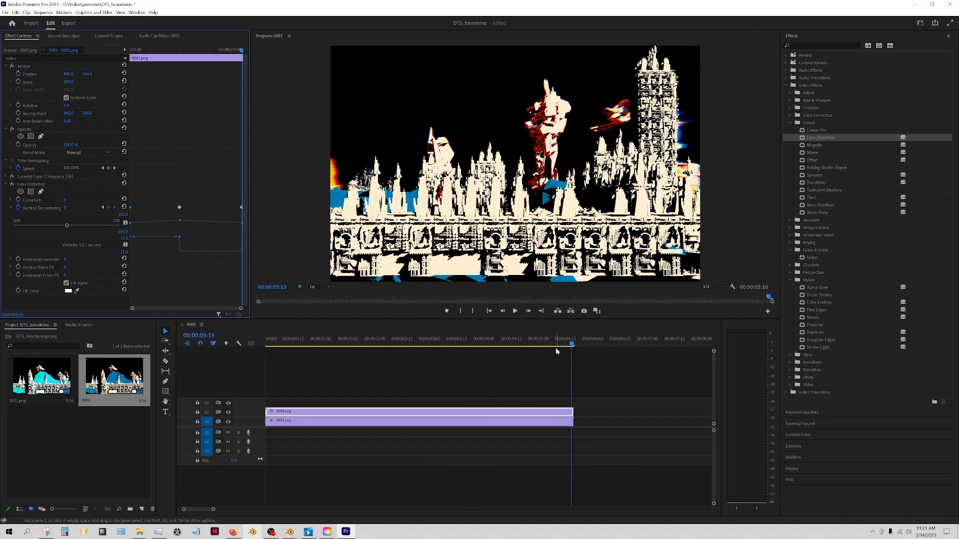
# Play back the animated lens distortion and scrub through the end and middle of the sequence to check it.
pyautogui.click(514, 310)
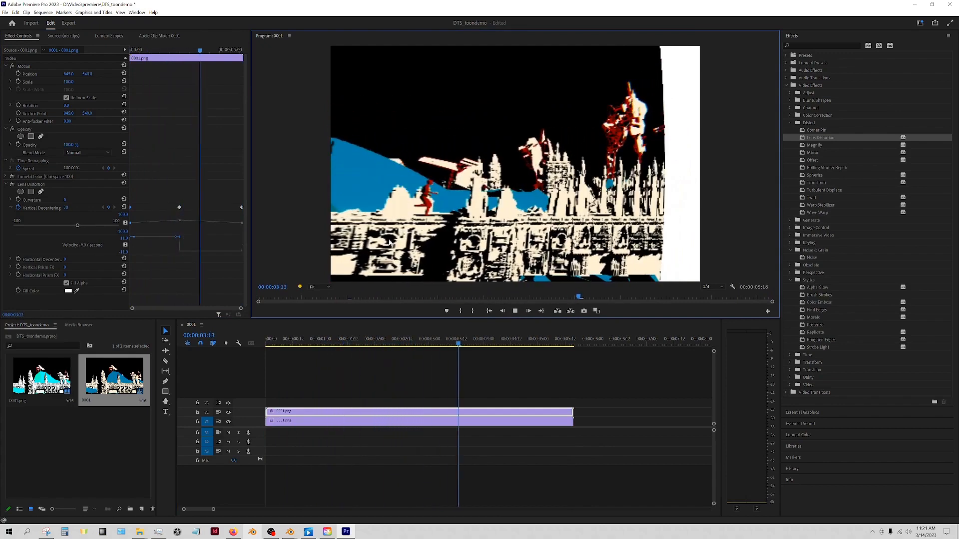
pyautogui.click(516, 311)
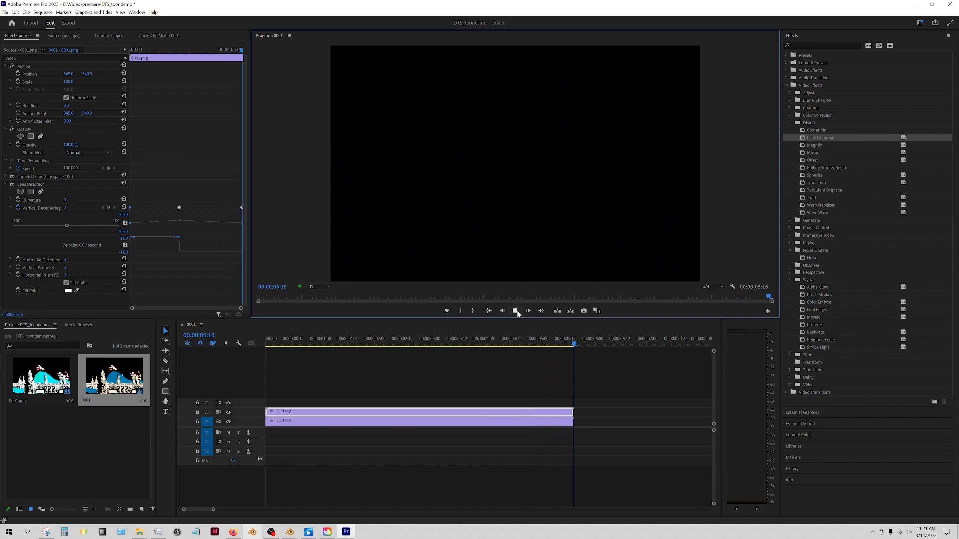
pyautogui.click(517, 312)
pyautogui.moveTo(550, 344)
pyautogui.mouseDown()
pyautogui.moveTo(524, 343)
pyautogui.moveTo(563, 342)
pyautogui.mouseUp()
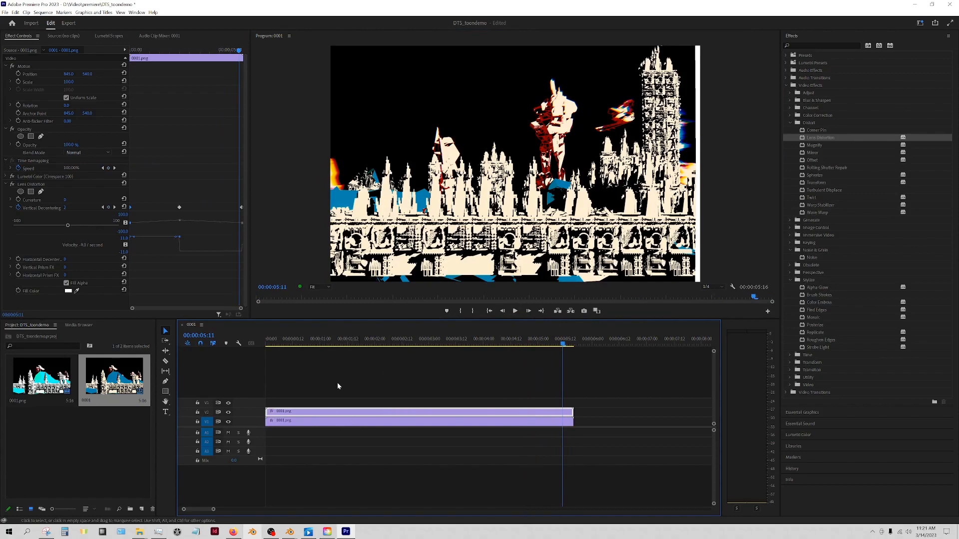
pyautogui.moveTo(450, 342); pyautogui.dragTo(416, 343)
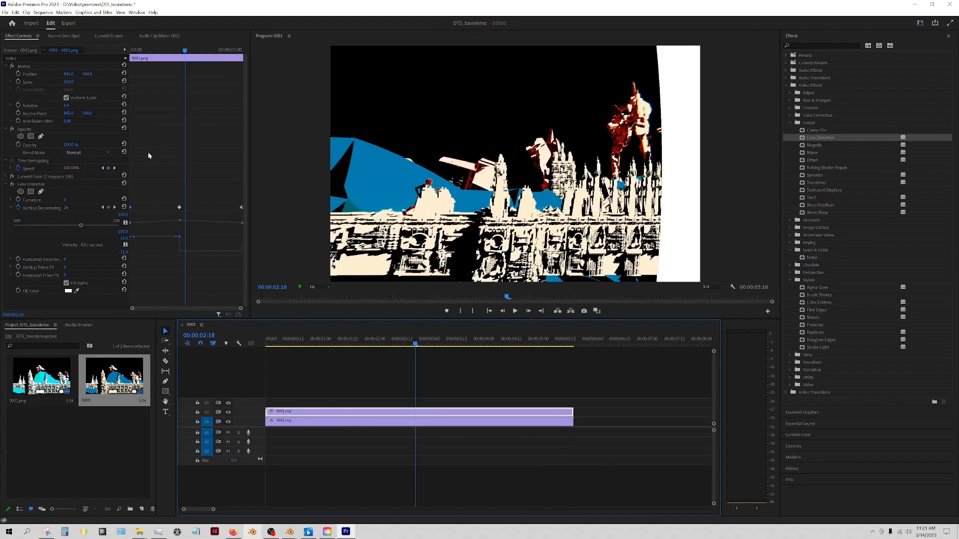
# Try about 44% opacity on the V2 clip, play the sequence from the start, and restore the opacity to 100%.
pyautogui.click(10, 145)
pyautogui.moveTo(119, 159); pyautogui.dragTo(60, 159)
pyautogui.moveTo(364, 341); pyautogui.dragTo(246, 341)
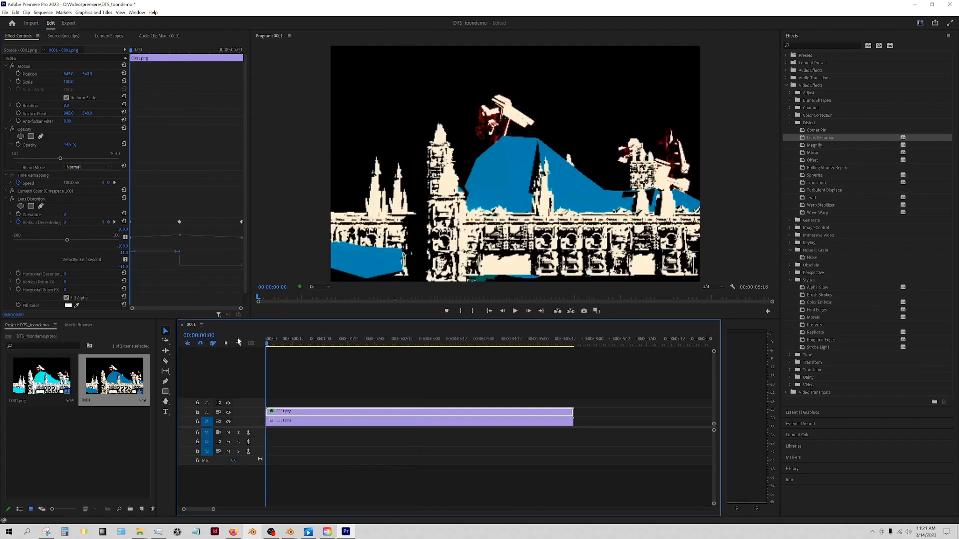
pyautogui.click(515, 311)
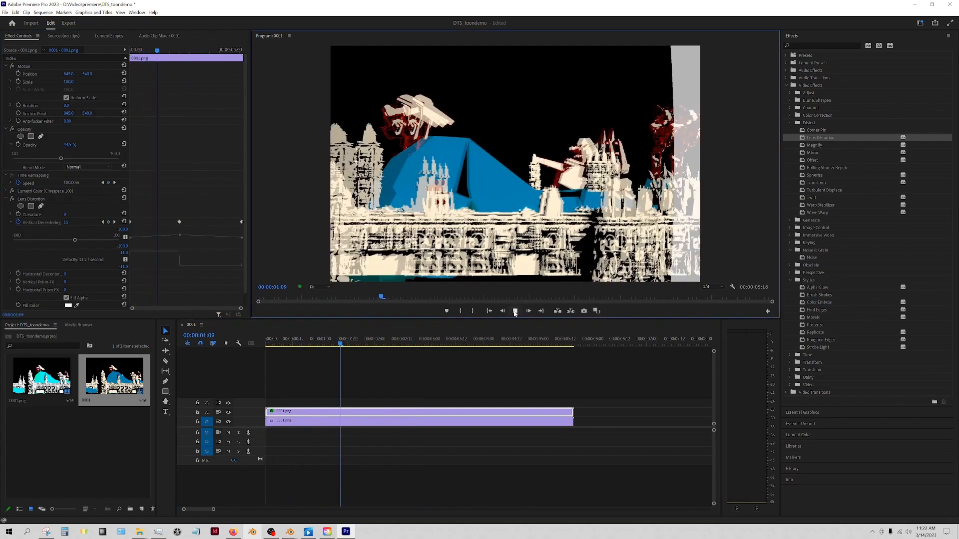
pyautogui.press('space')
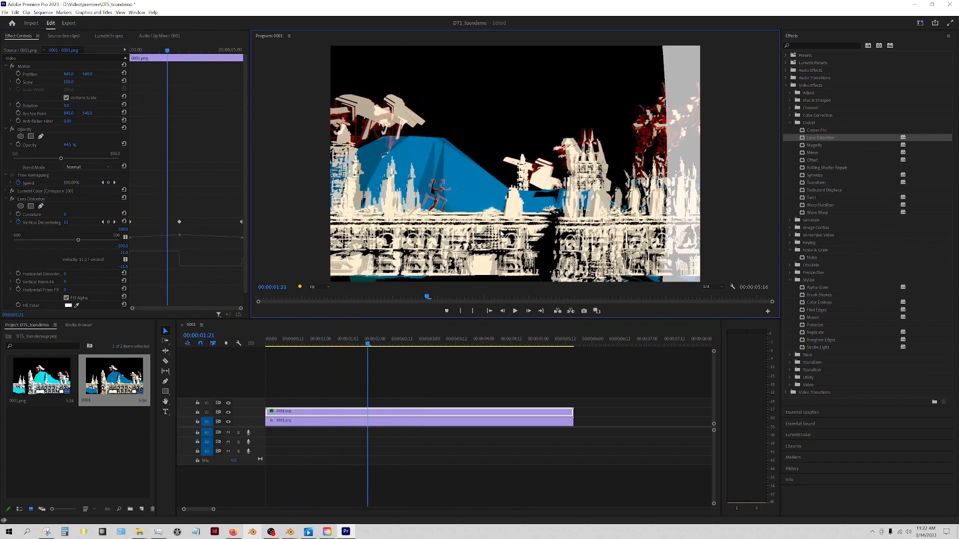
pyautogui.click(515, 311)
pyautogui.click(514, 311)
pyautogui.moveTo(61, 158); pyautogui.dragTo(143, 161)
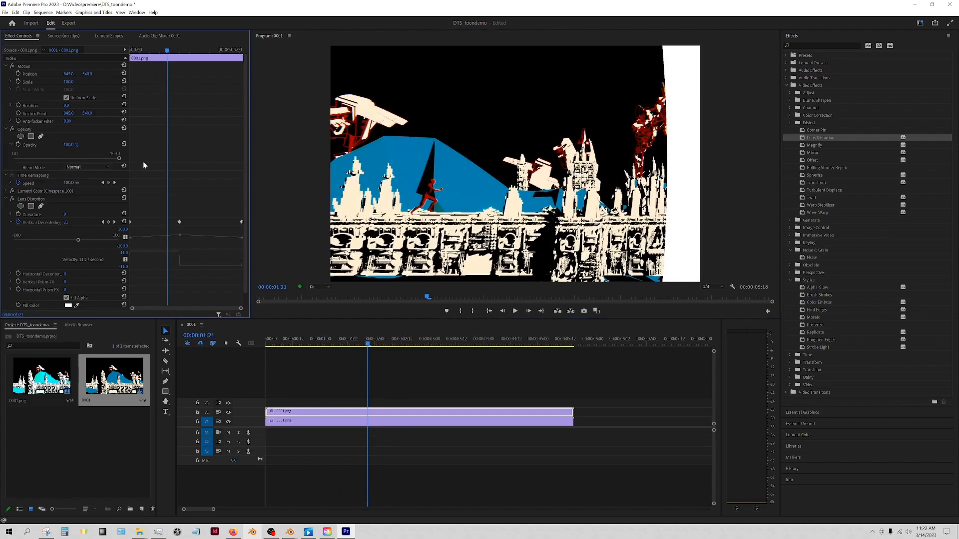
# Try the Overlay blend mode on the V2 clip, change it to Soft Light, and play back the result.
pyautogui.click(84, 167)
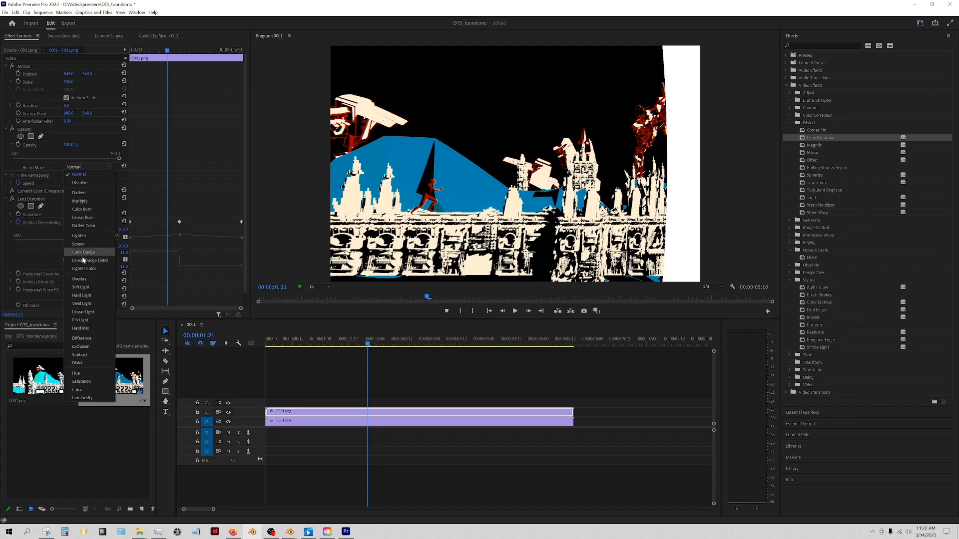
pyautogui.click(83, 278)
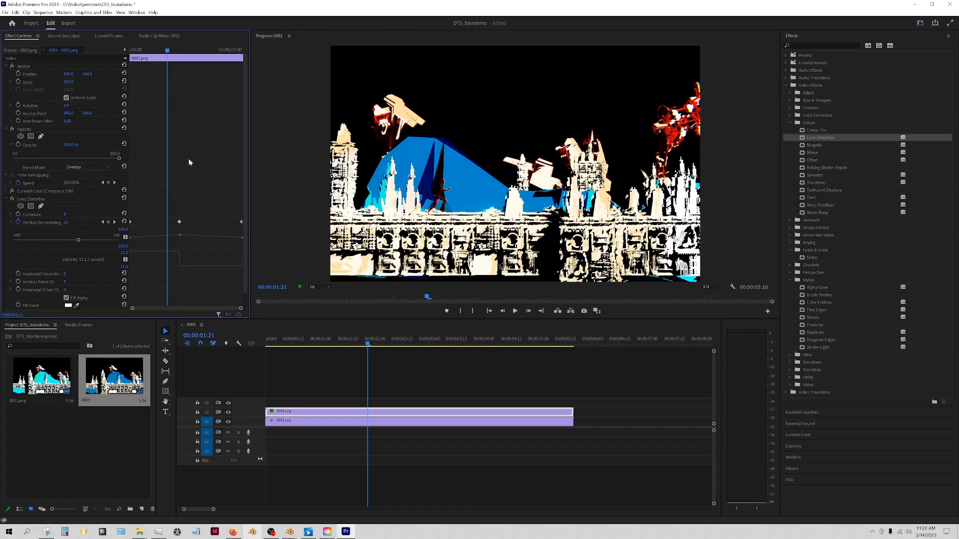
pyautogui.click(82, 167)
pyautogui.click(81, 290)
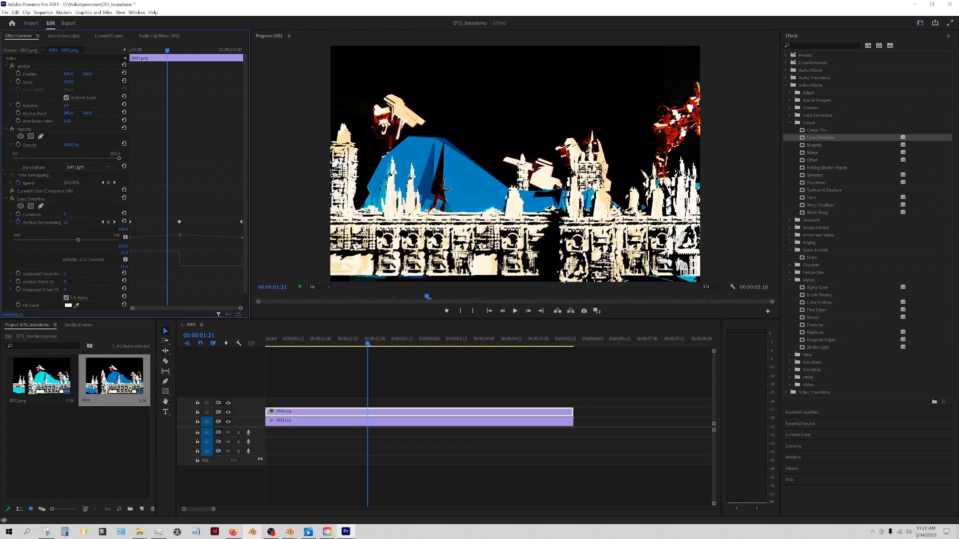
pyautogui.click(515, 311)
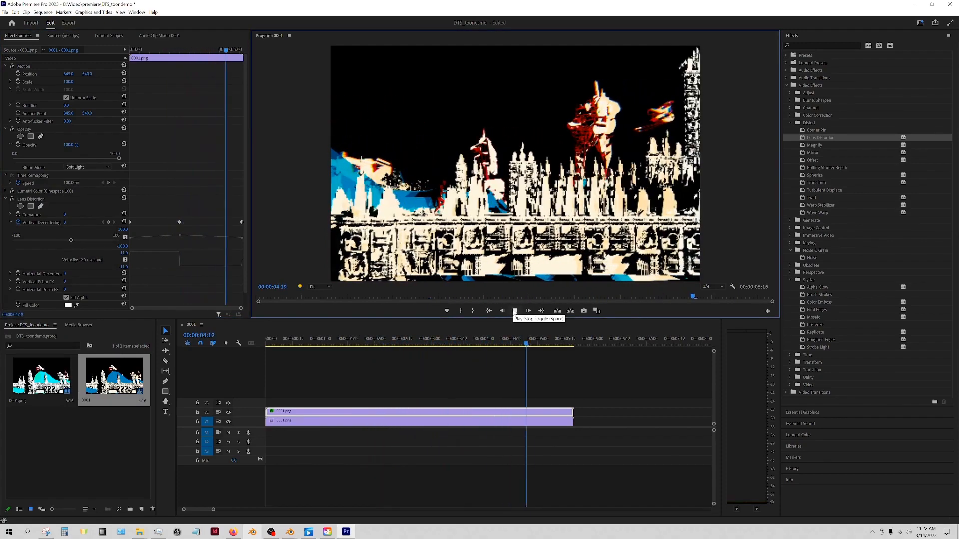
pyautogui.click(515, 311)
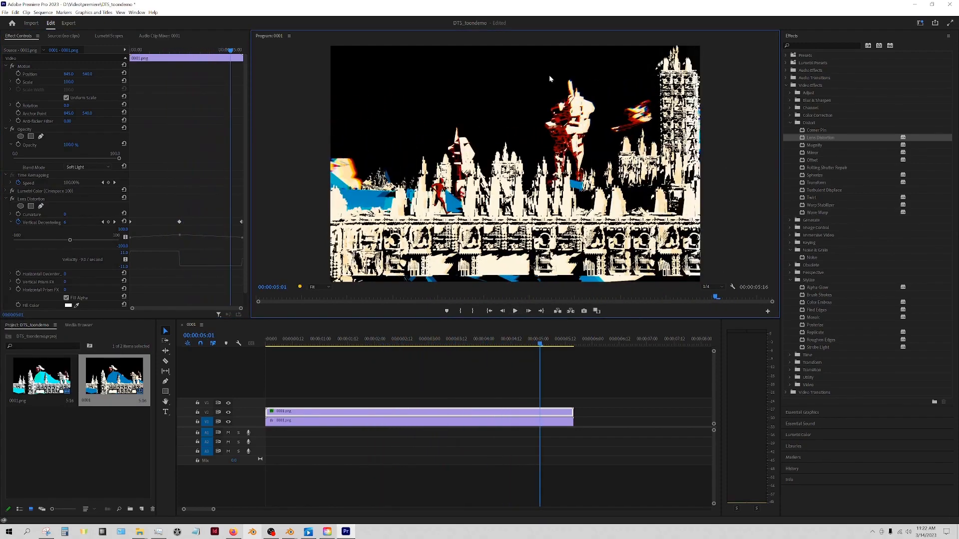
# Play the Soft Light composite from the start of the sequence and stop playback partway through.
pyautogui.click(317, 339)
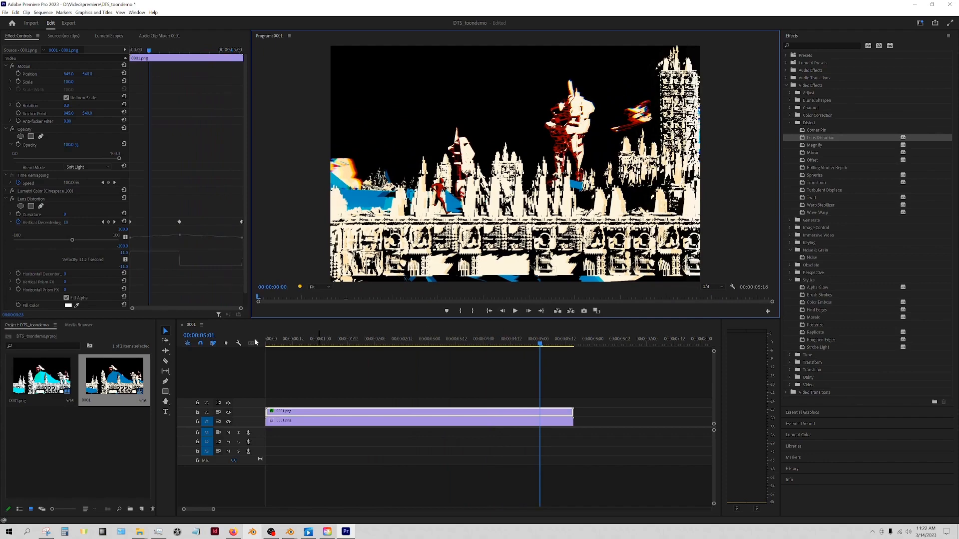
pyautogui.click(515, 311)
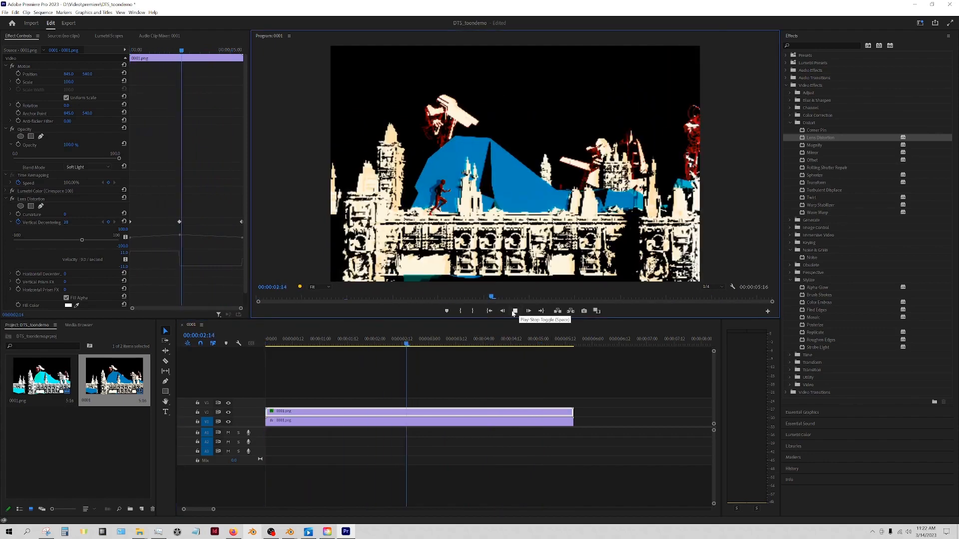
pyautogui.click(515, 311)
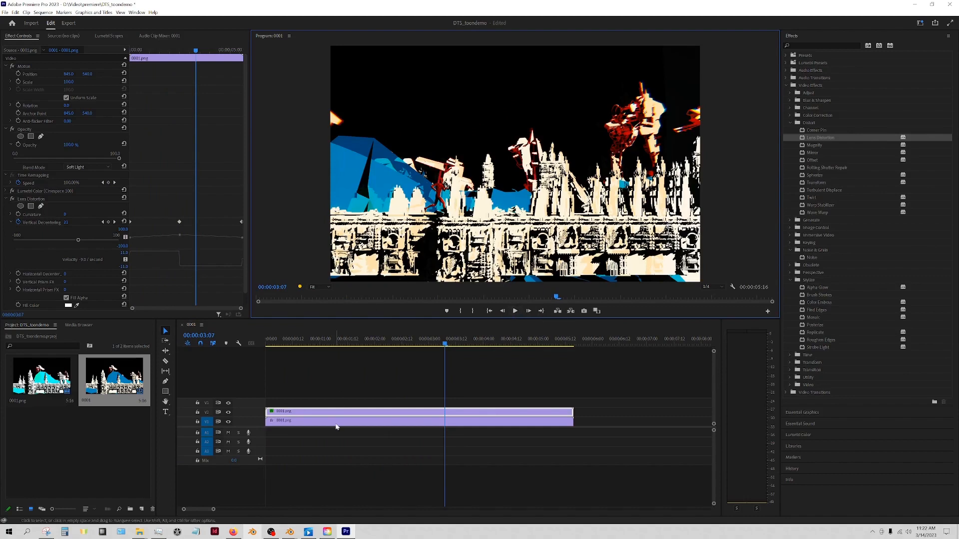
# Select the V1 clip and step back six frames to 00:00:03:01 to examine its effect settings and the frame.
pyautogui.click(481, 421)
pyautogui.press('Left')
pyautogui.press('Left')
pyautogui.press('Left')
pyautogui.press('Left')
pyautogui.press('Left')
pyautogui.press('Left')
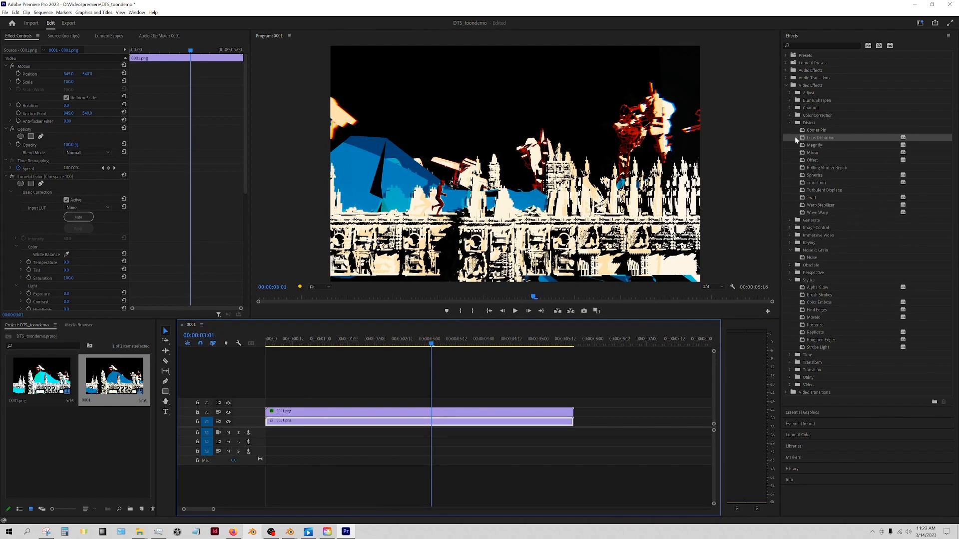
# Collapse the Distort effects folder and scrub through the sequence past 00:00:03:12 to review the layered result.
pyautogui.click(790, 122)
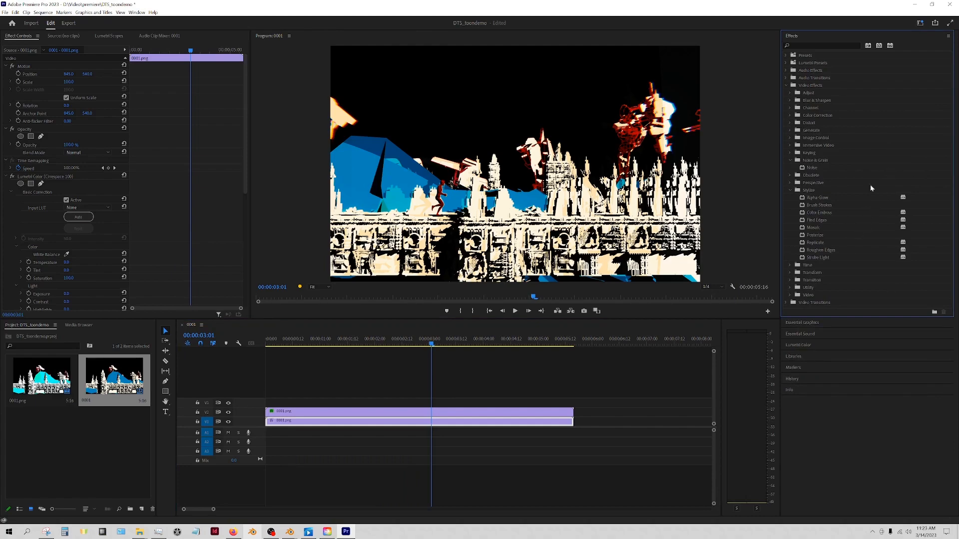
pyautogui.moveTo(319, 345); pyautogui.dragTo(456, 349)
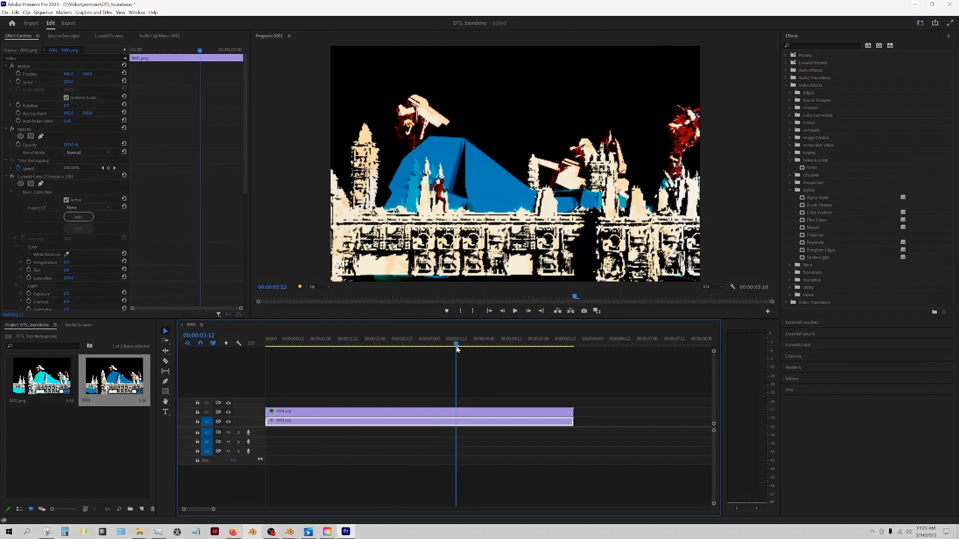
pyautogui.moveTo(457, 349); pyautogui.dragTo(471, 348)
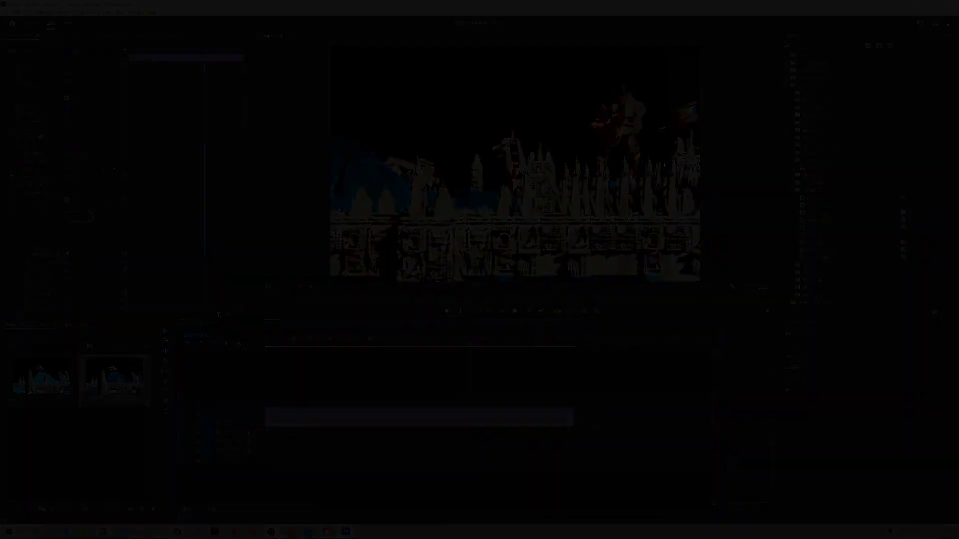